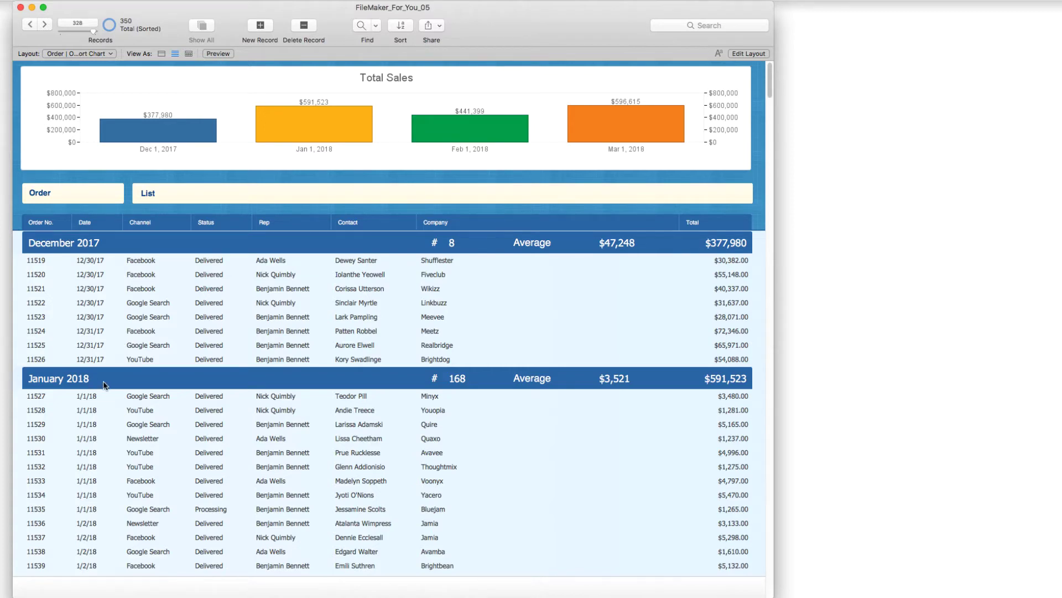
Open the setup of the Total Sales chart from the layout's edit mode and move the setup window aside.
{"action": "scroll", "coordinate": [105, 384], "scroll_direction": "down", "scroll_amount": 5}
{"action": "scroll", "coordinate": [104, 385], "scroll_direction": "up", "scroll_amount": 4}
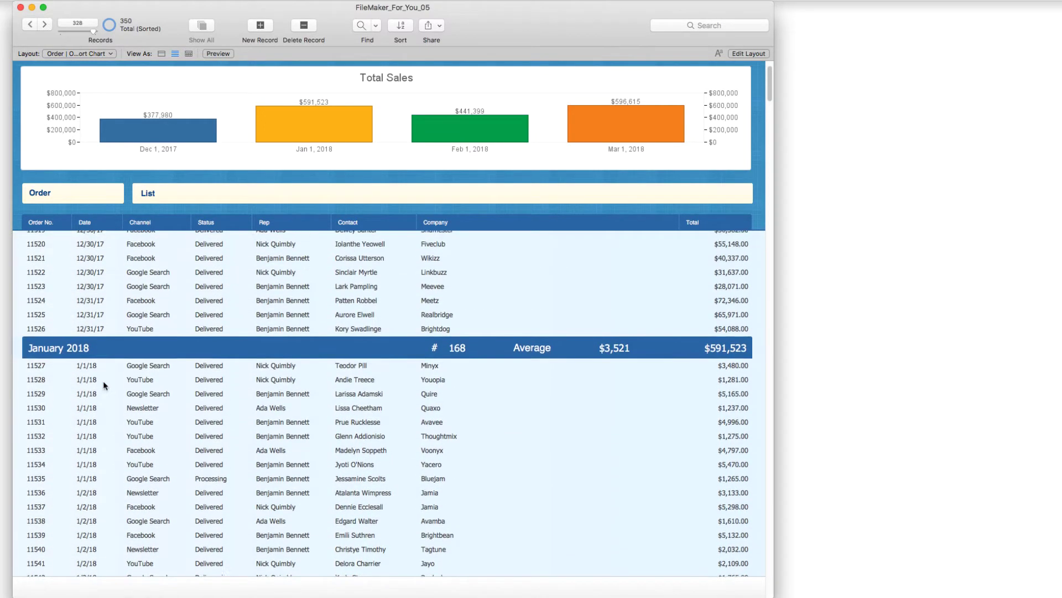
{"action": "scroll", "coordinate": [103, 381], "scroll_direction": "up", "scroll_amount": 1}
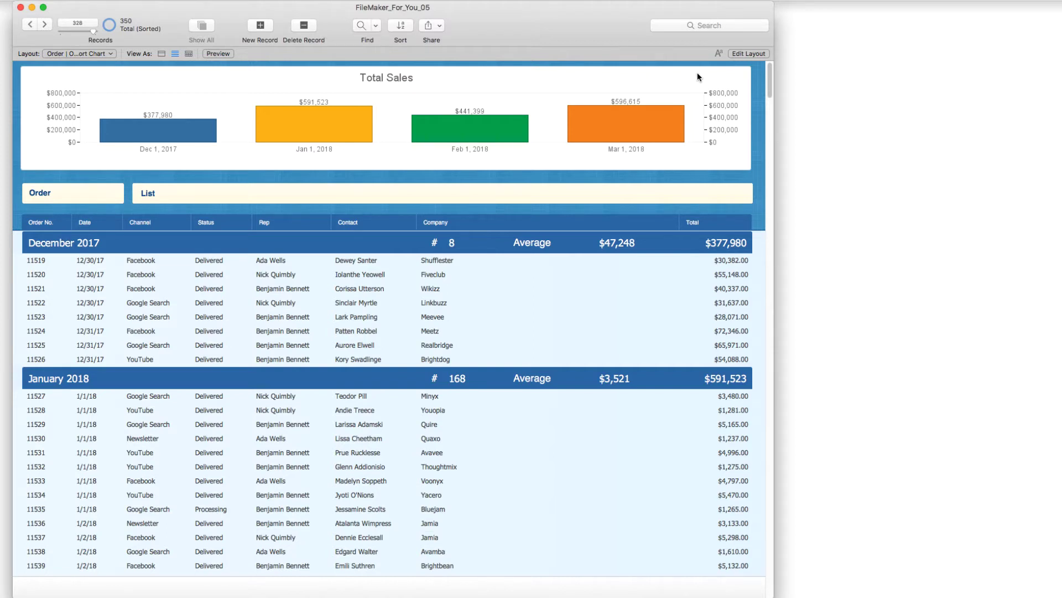
{"action": "left_click", "coordinate": [737, 55]}
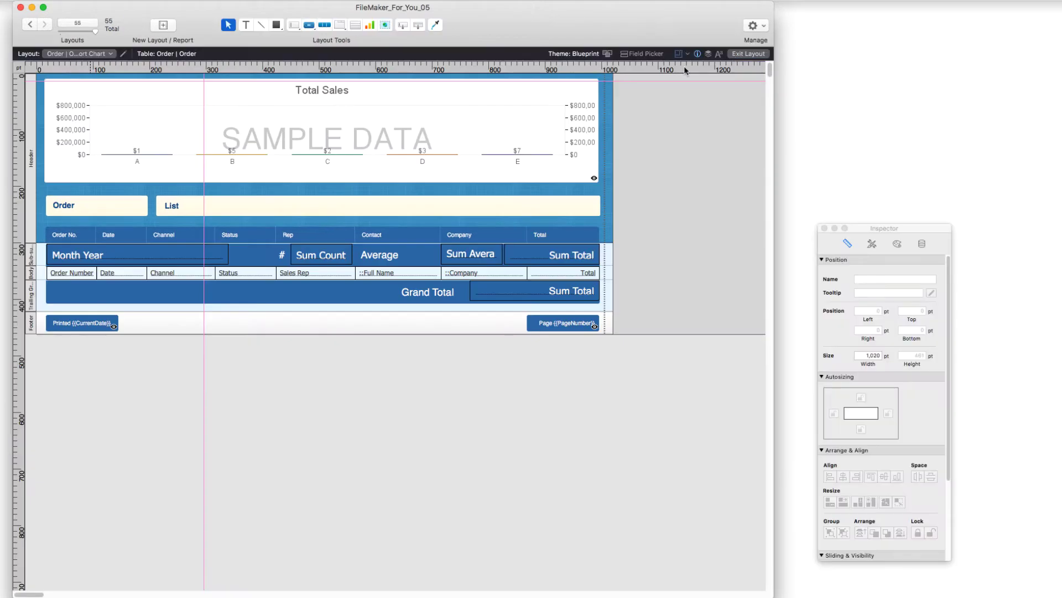
{"action": "left_click", "coordinate": [355, 97]}
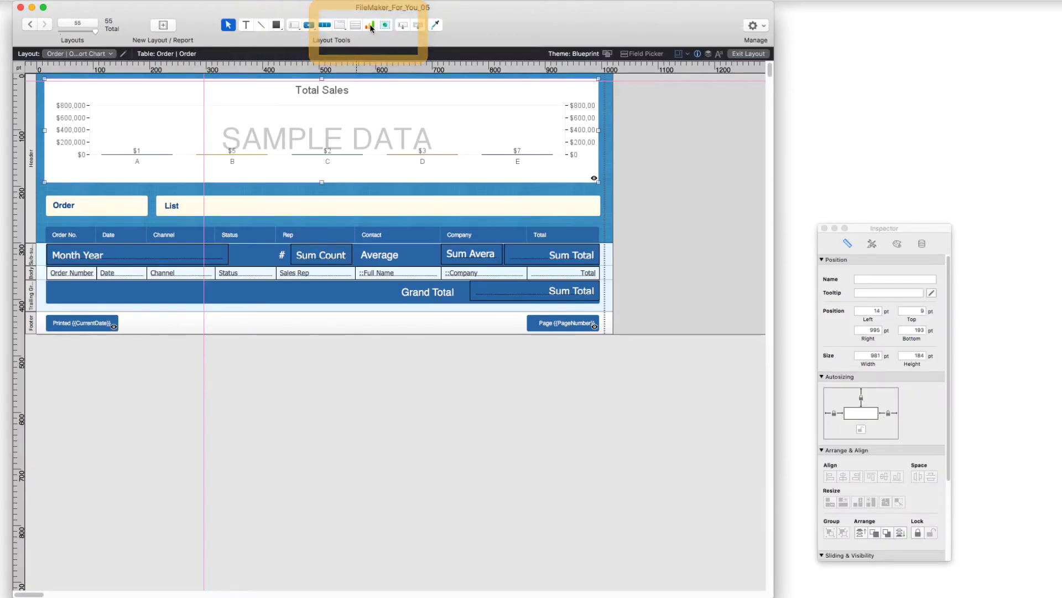
{"action": "double_click", "coordinate": [353, 102]}
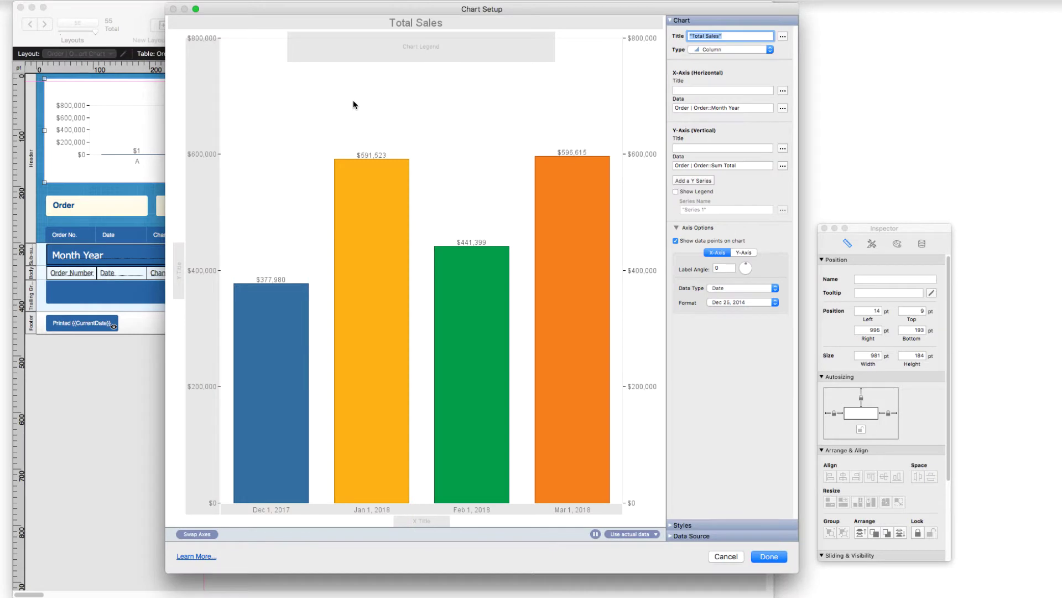
{"action": "left_click_drag", "start_coordinate": [540, 9], "coordinate": [423, 7]}
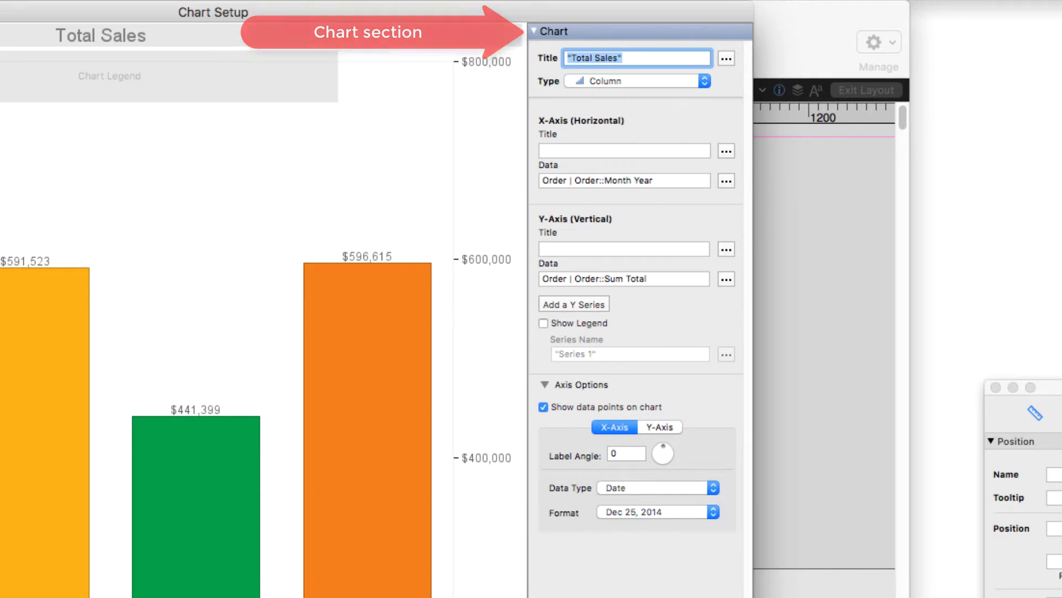
Review the chart's data source settings and the available chart styles and color schemes.
{"action": "left_click", "coordinate": [570, 32]}
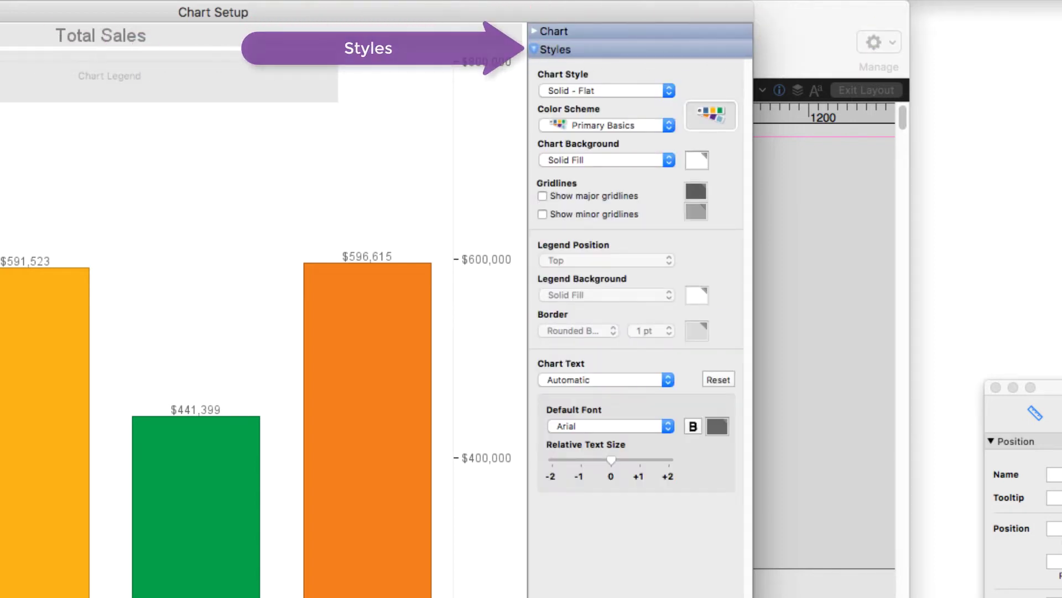
{"action": "left_click", "coordinate": [570, 590]}
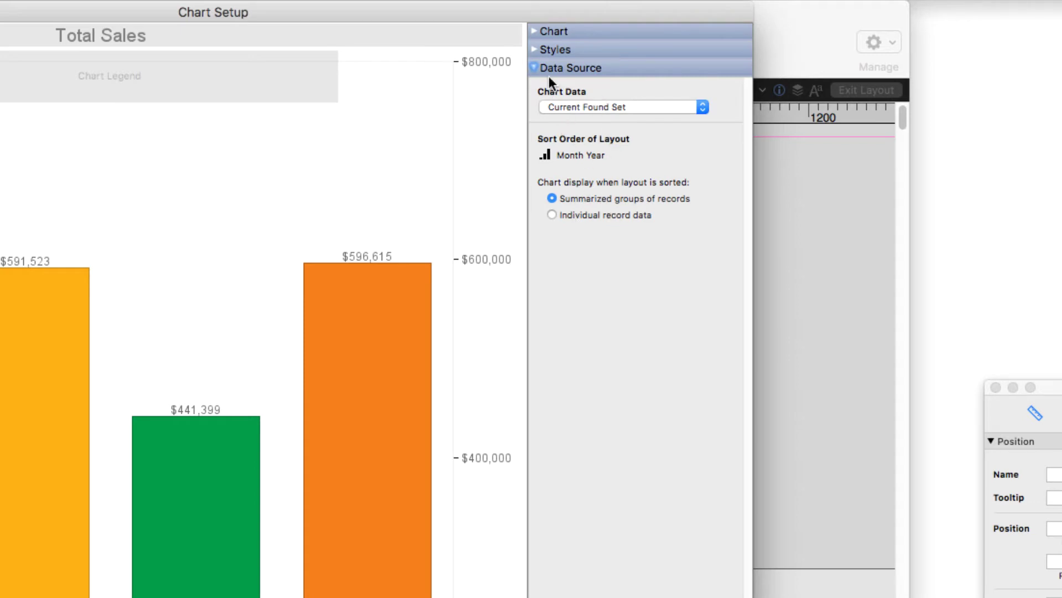
{"action": "left_click", "coordinate": [533, 49]}
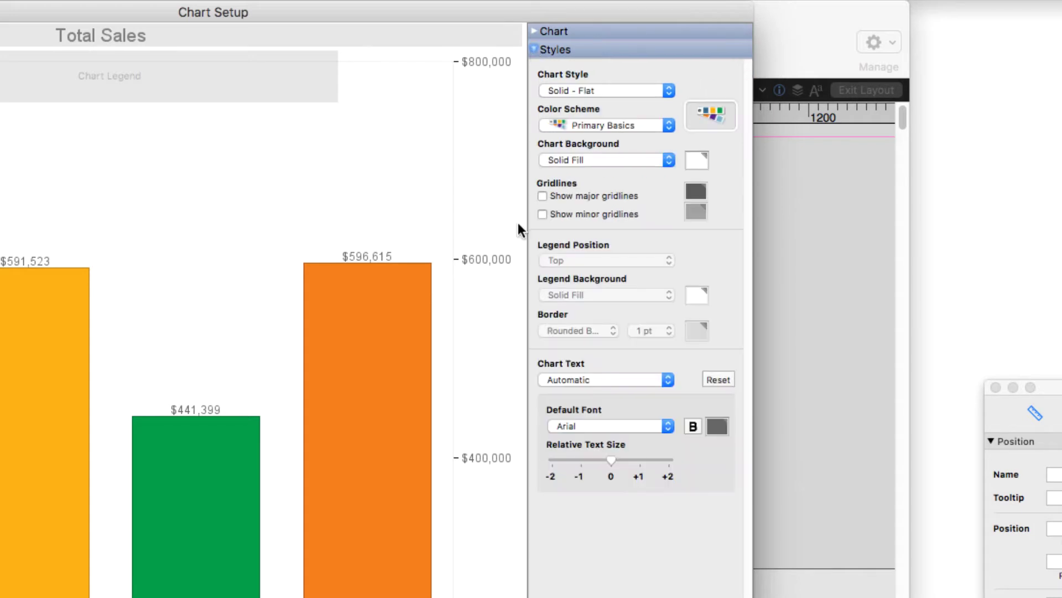
{"action": "left_click", "coordinate": [591, 91]}
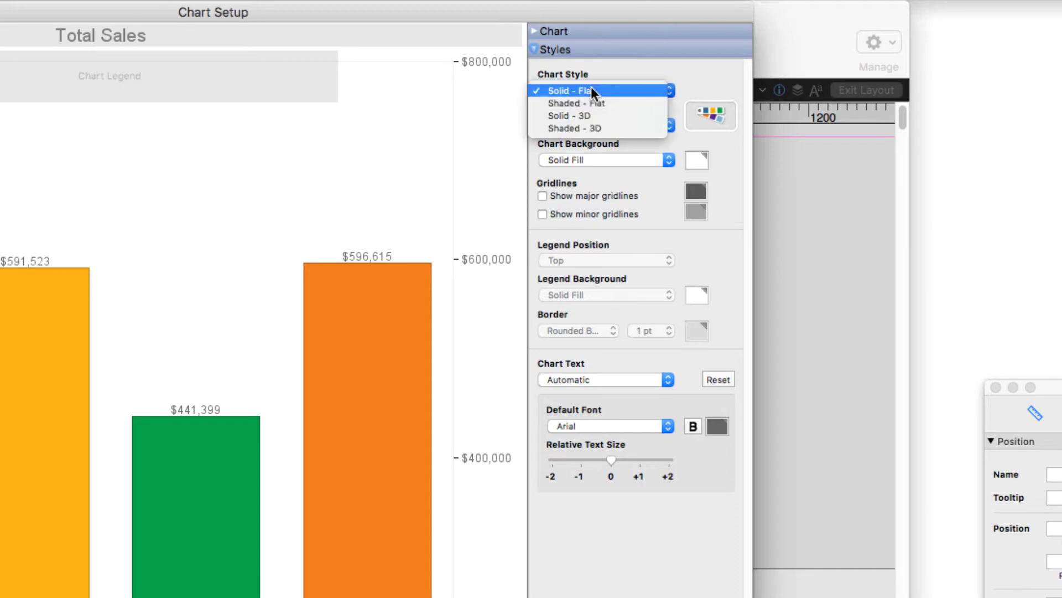
{"action": "left_click", "coordinate": [640, 86]}
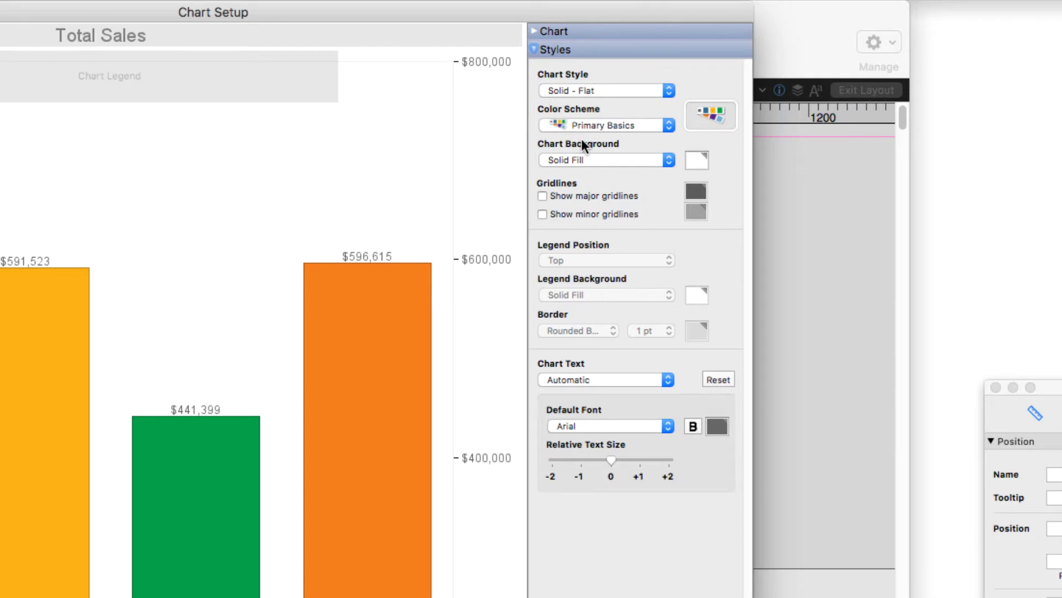
{"action": "left_click", "coordinate": [595, 125]}
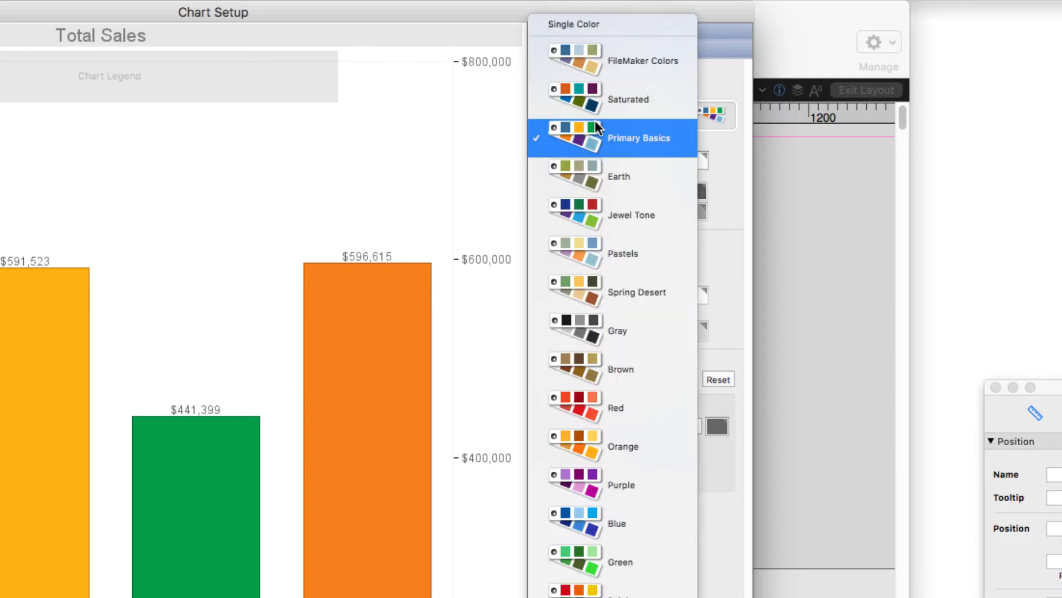
{"action": "left_click", "coordinate": [595, 122]}
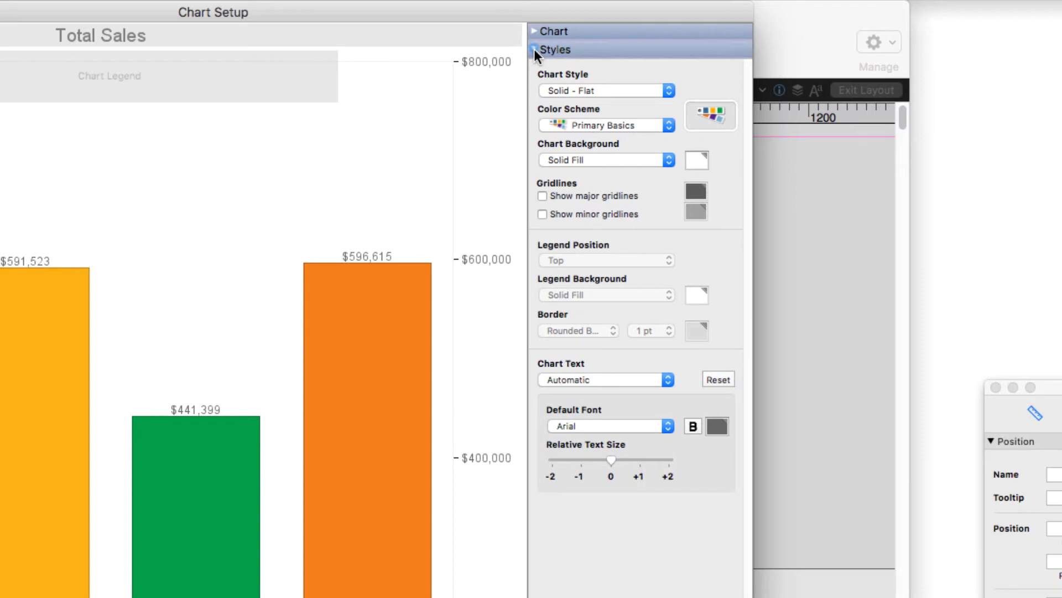
Review the chart's title and the available chart types, keeping Column.
{"action": "left_click", "coordinate": [537, 30]}
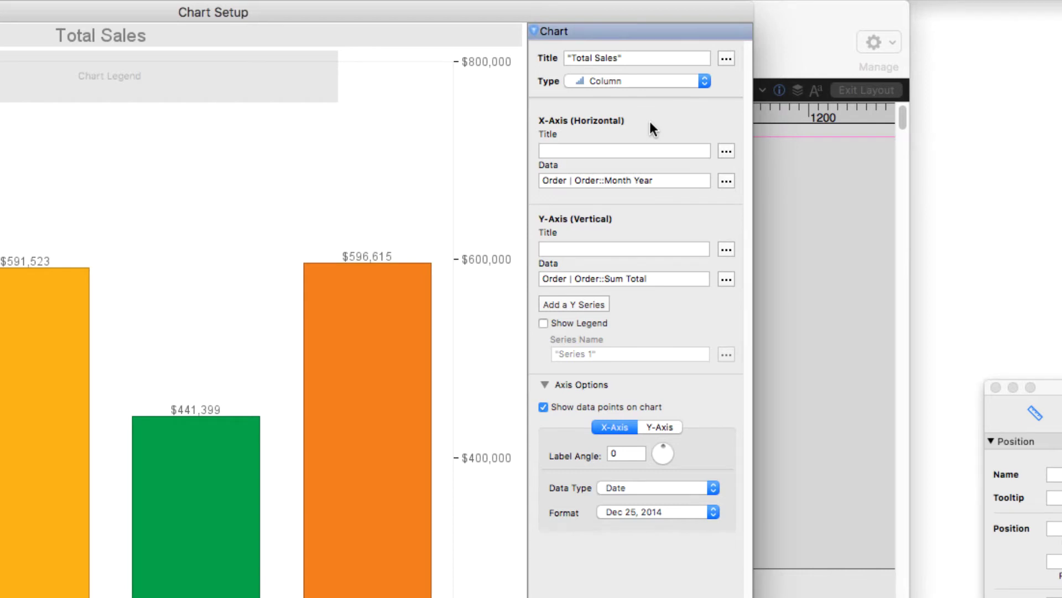
{"action": "left_click", "coordinate": [619, 58]}
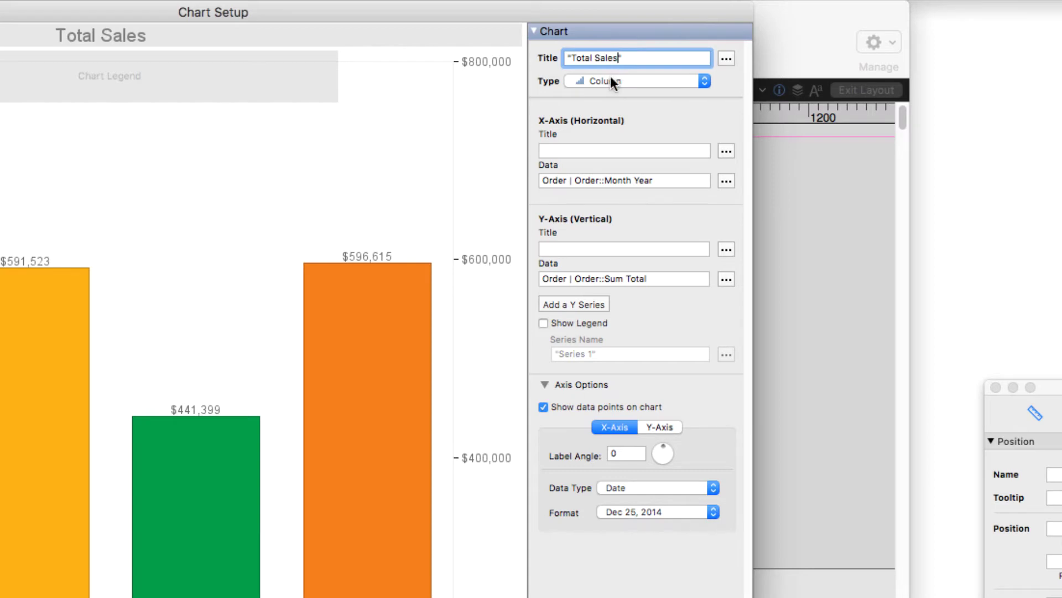
{"action": "left_click", "coordinate": [611, 78]}
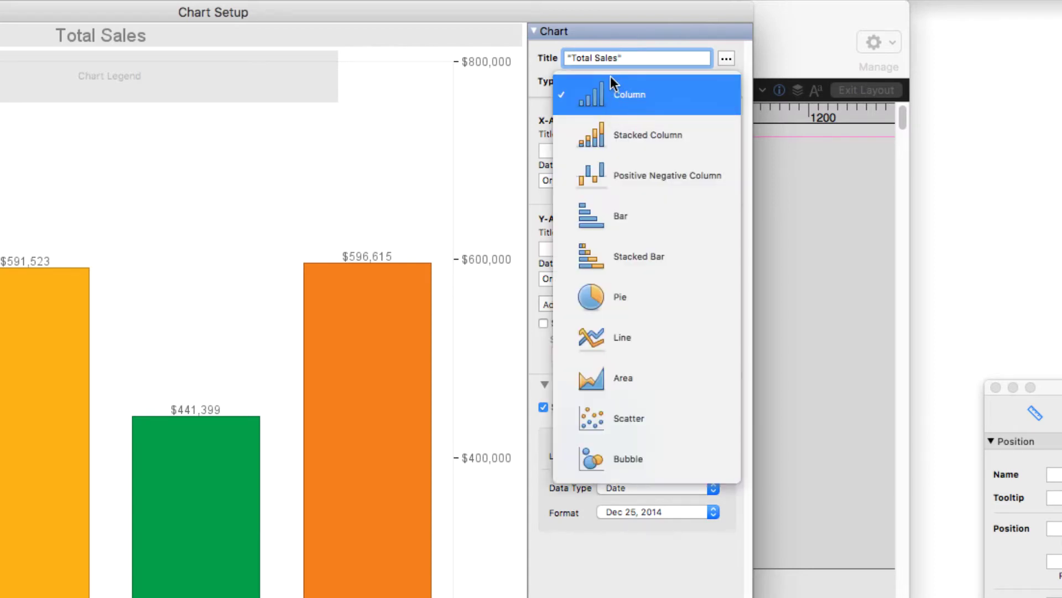
{"action": "left_click", "coordinate": [610, 84]}
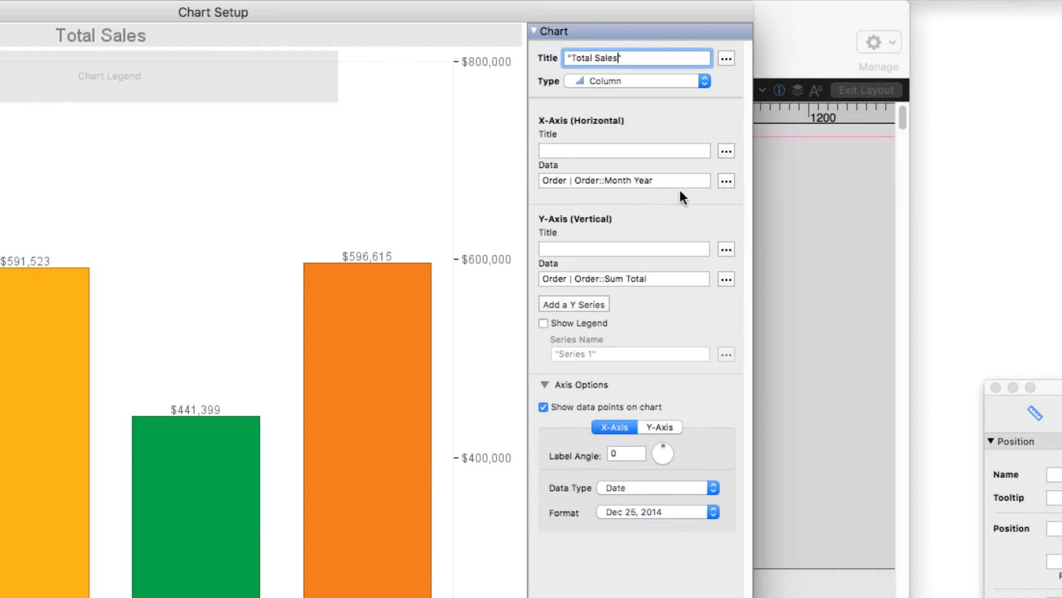
Find the Month Year field among the Order | Order fields offered for the X-axis data, and dismiss the field selection.
{"action": "left_click", "coordinate": [722, 181]}
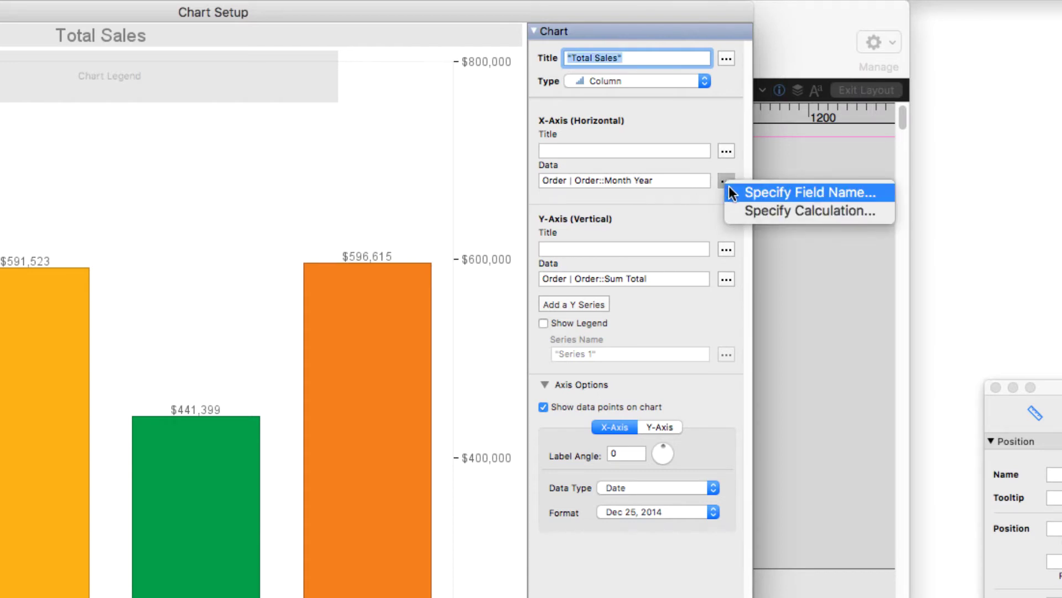
{"action": "left_click", "coordinate": [731, 193]}
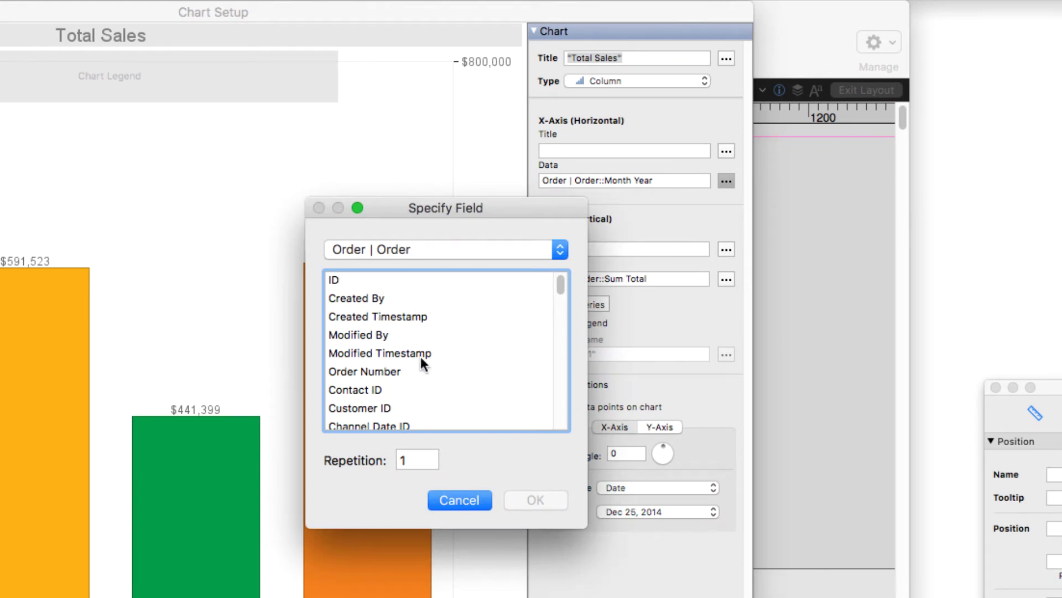
{"action": "scroll", "coordinate": [420, 357], "scroll_direction": "down", "scroll_amount": 15}
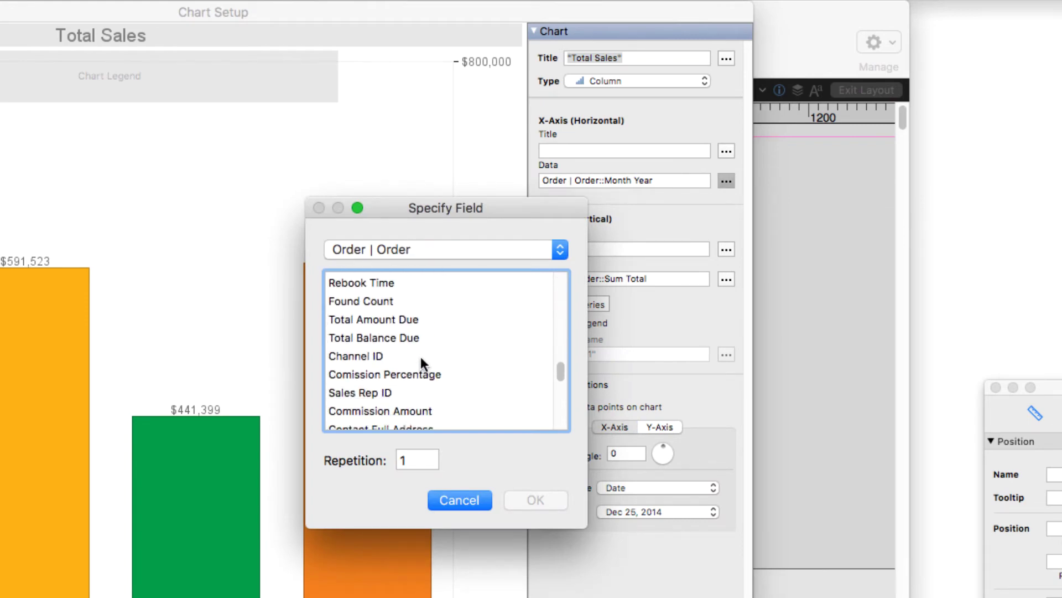
{"action": "scroll", "coordinate": [420, 357], "scroll_direction": "down", "scroll_amount": 5}
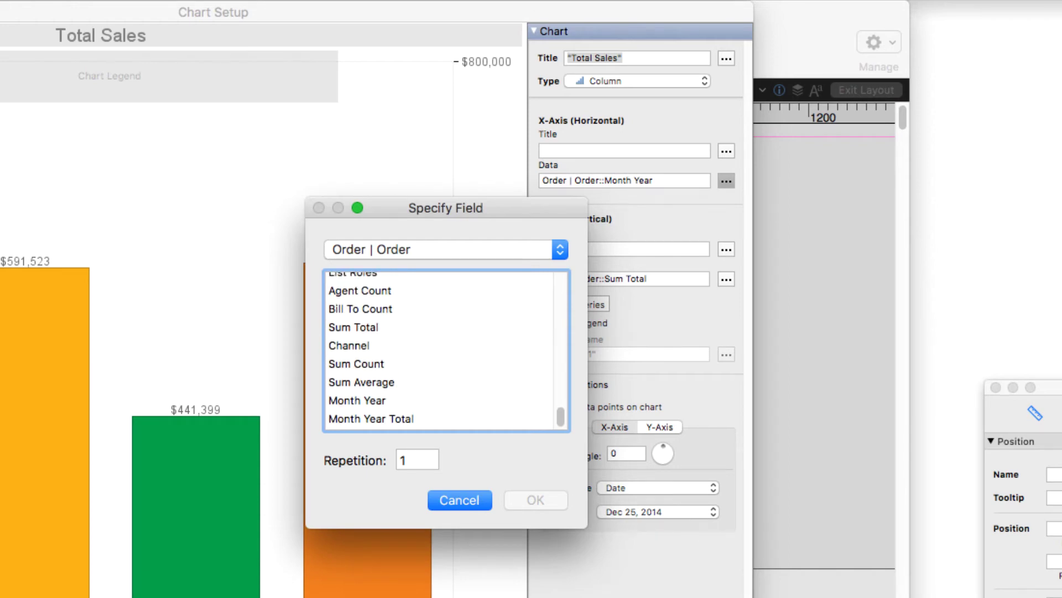
{"action": "left_click", "coordinate": [394, 401]}
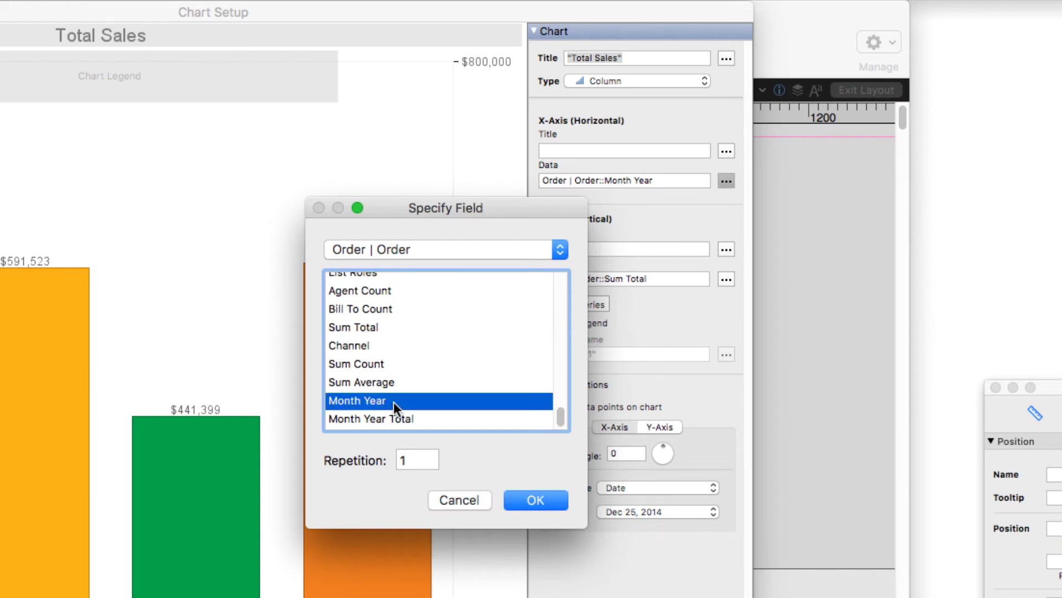
{"action": "left_click", "coordinate": [440, 497]}
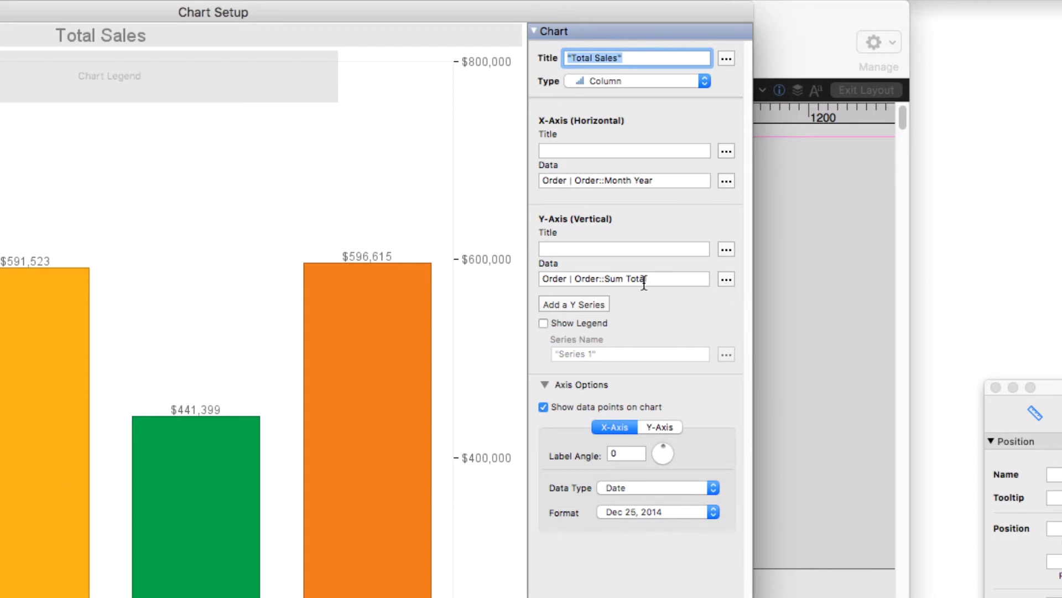
Find the Sum Total field among the Order | Order fields offered for the Y-axis data, and dismiss the field selection.
{"action": "left_click", "coordinate": [725, 279]}
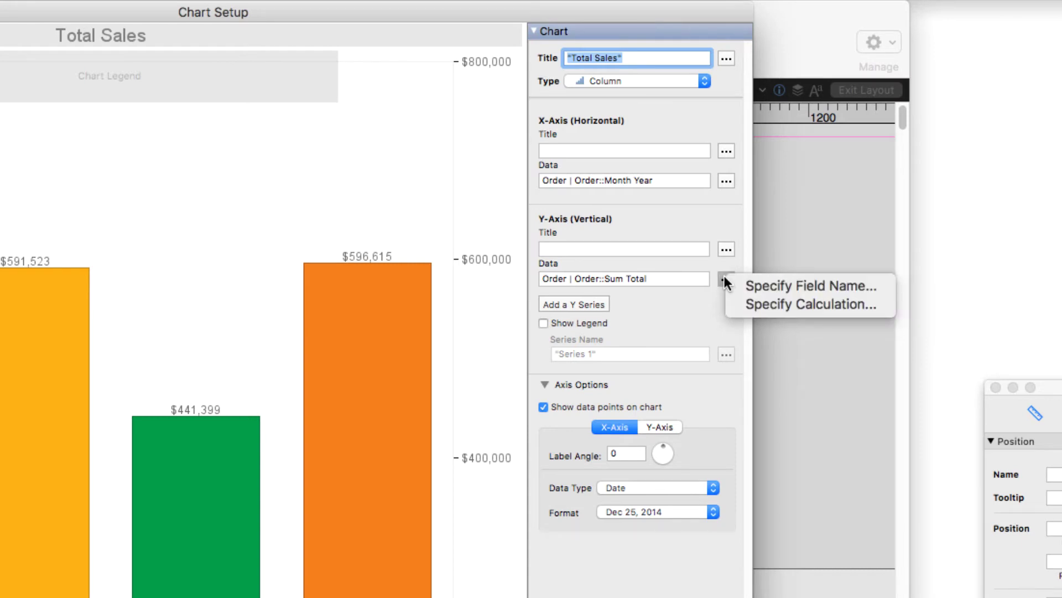
{"action": "left_click", "coordinate": [746, 286]}
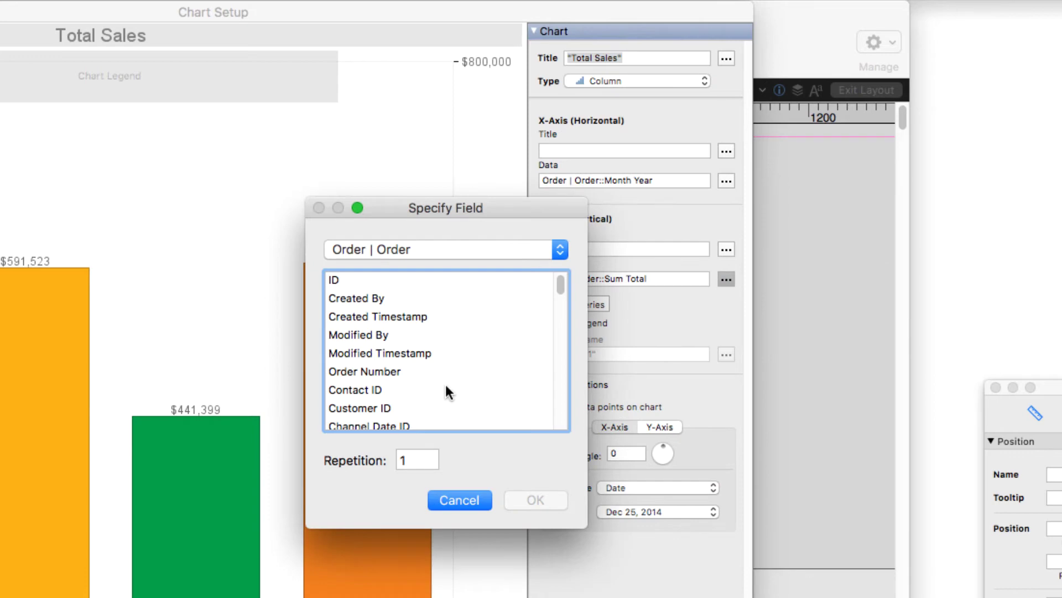
{"action": "scroll", "coordinate": [448, 391], "scroll_direction": "down", "scroll_amount": 15}
{"action": "scroll", "coordinate": [447, 391], "scroll_direction": "down", "scroll_amount": 15}
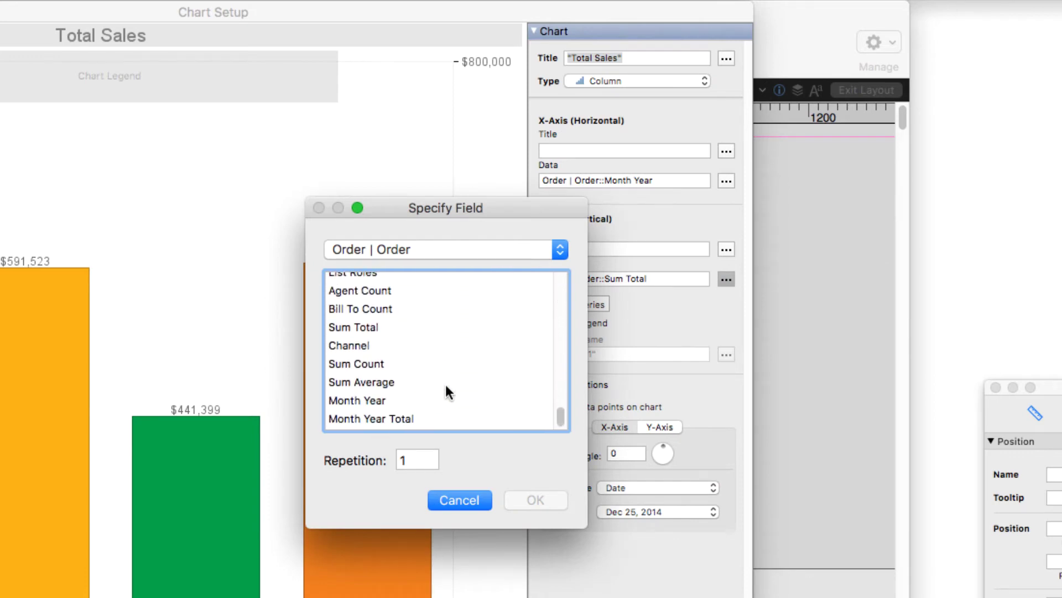
{"action": "left_click", "coordinate": [396, 328]}
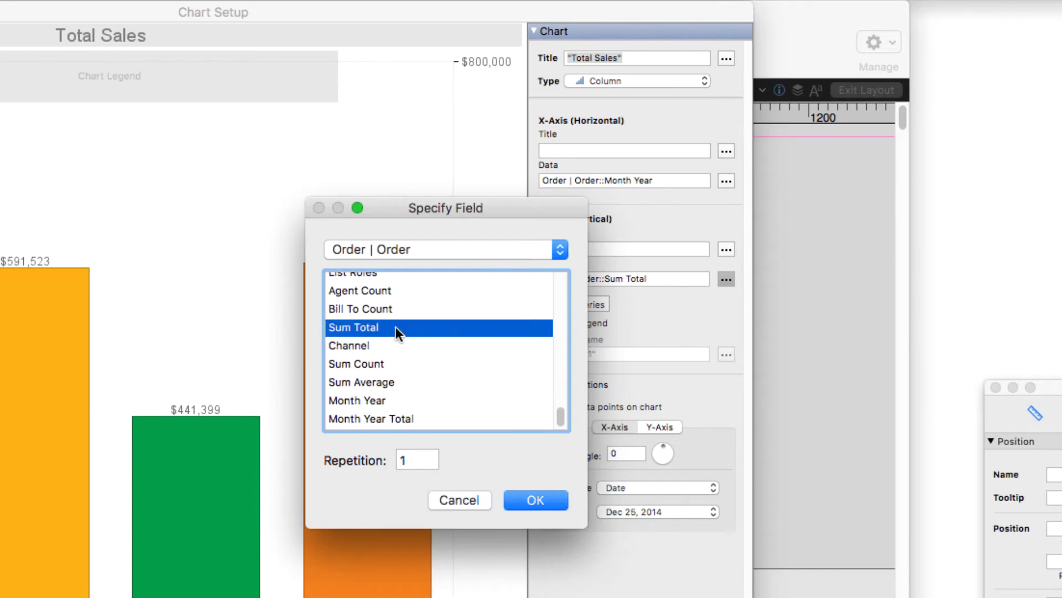
{"action": "left_click", "coordinate": [458, 497]}
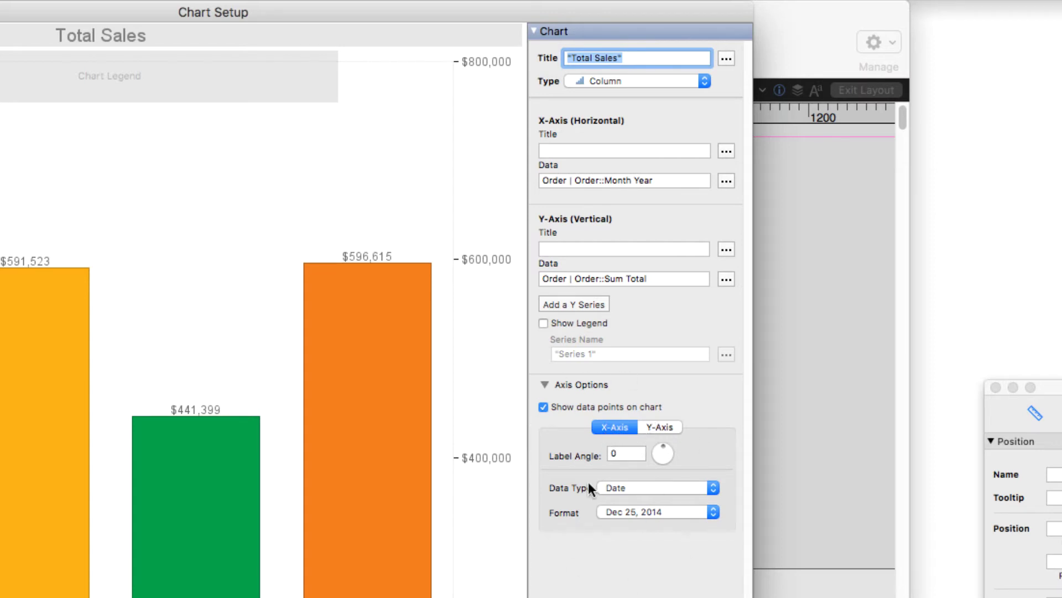
Review the X-axis data types and date formats, keeping Date as the data type.
{"action": "left_click", "coordinate": [604, 489]}
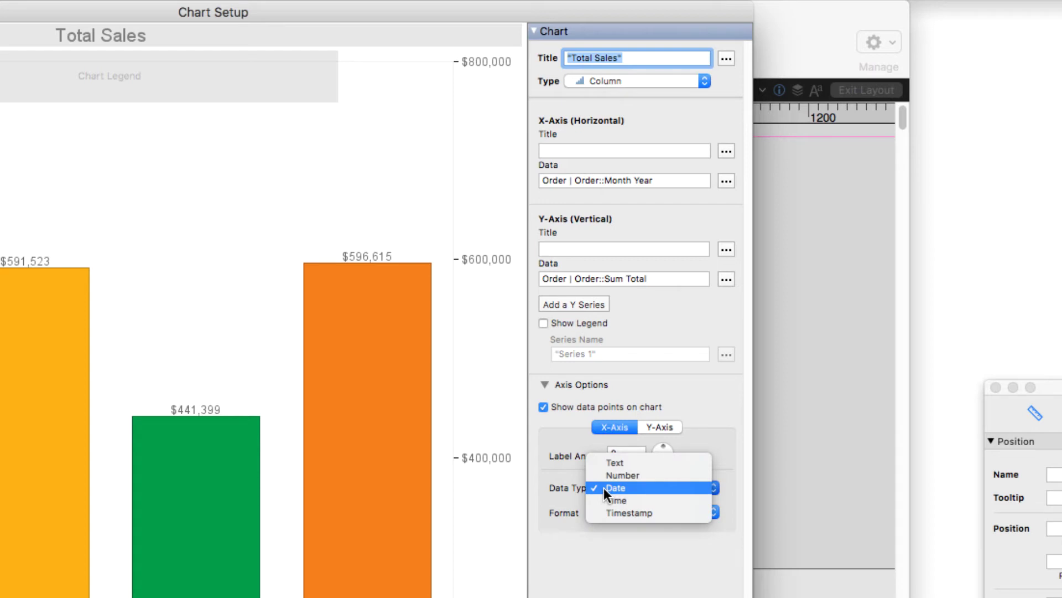
{"action": "left_click", "coordinate": [603, 487]}
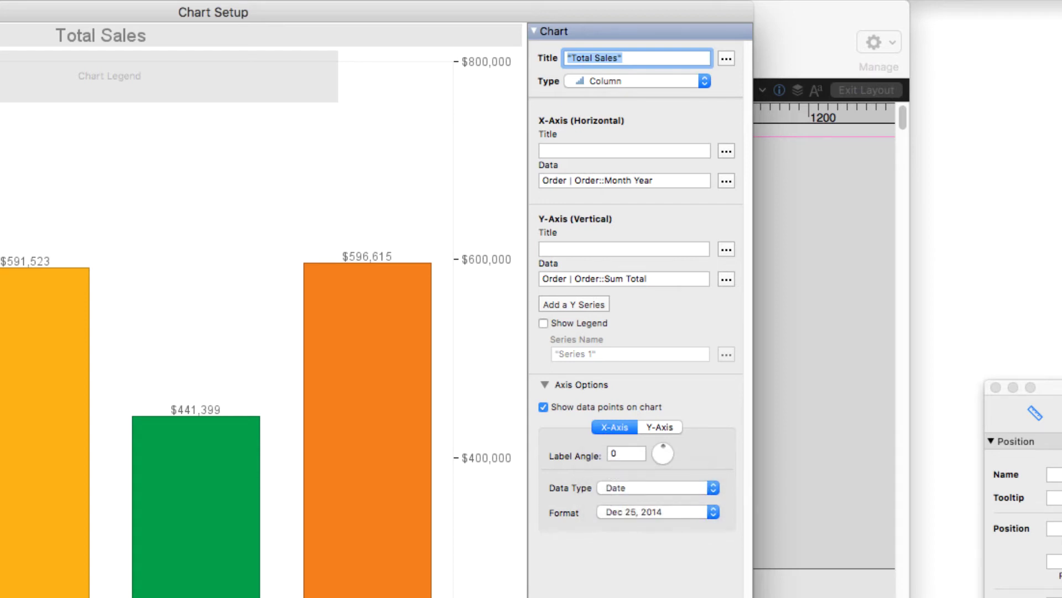
{"action": "left_click", "coordinate": [667, 510]}
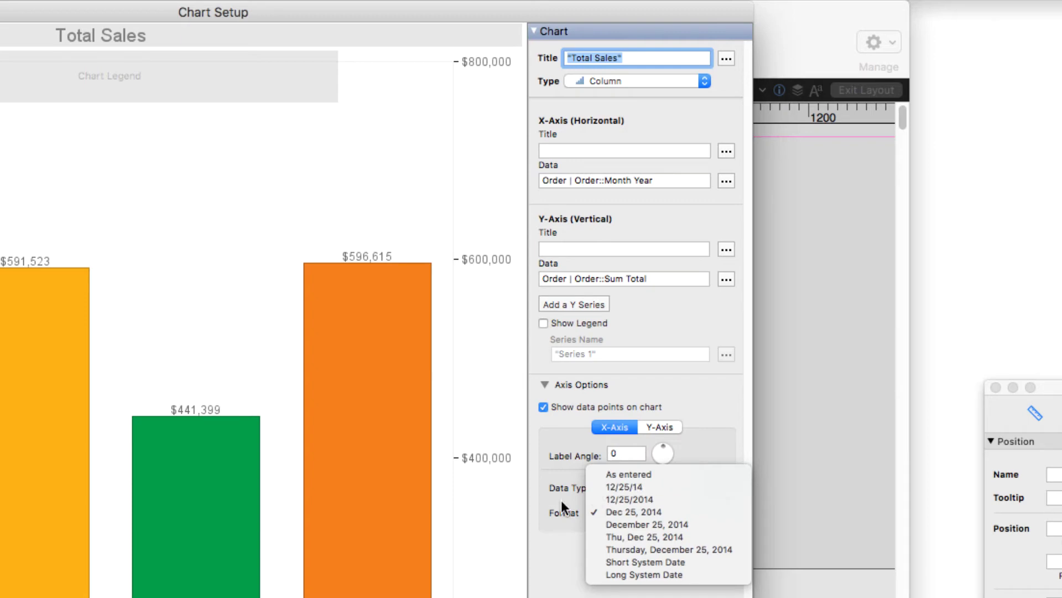
{"action": "left_click", "coordinate": [562, 431]}
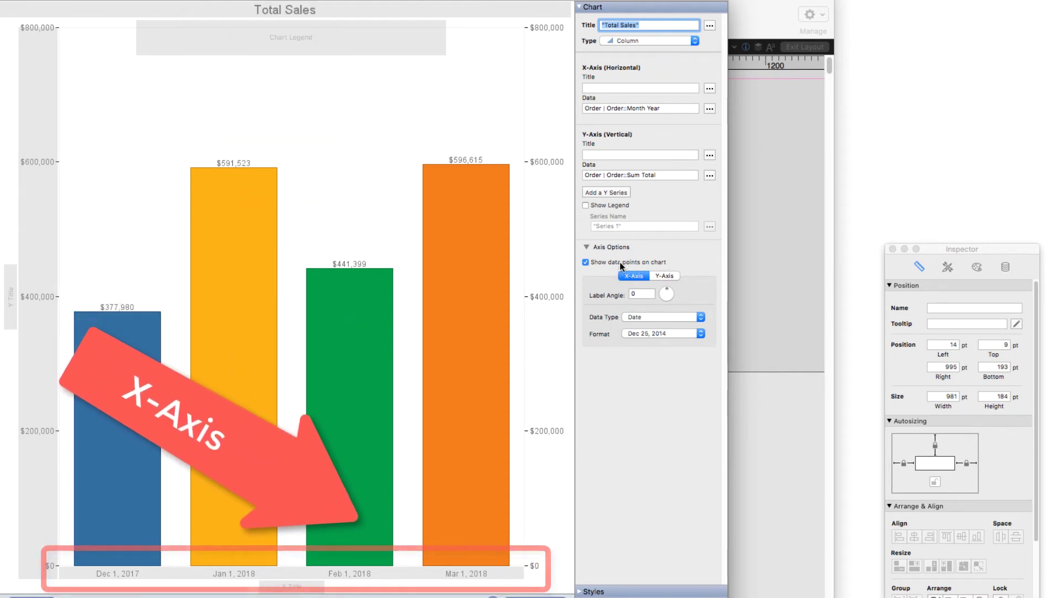
Toggle the display of data points on the chart off and back on to compare both views.
{"action": "left_click", "coordinate": [598, 264]}
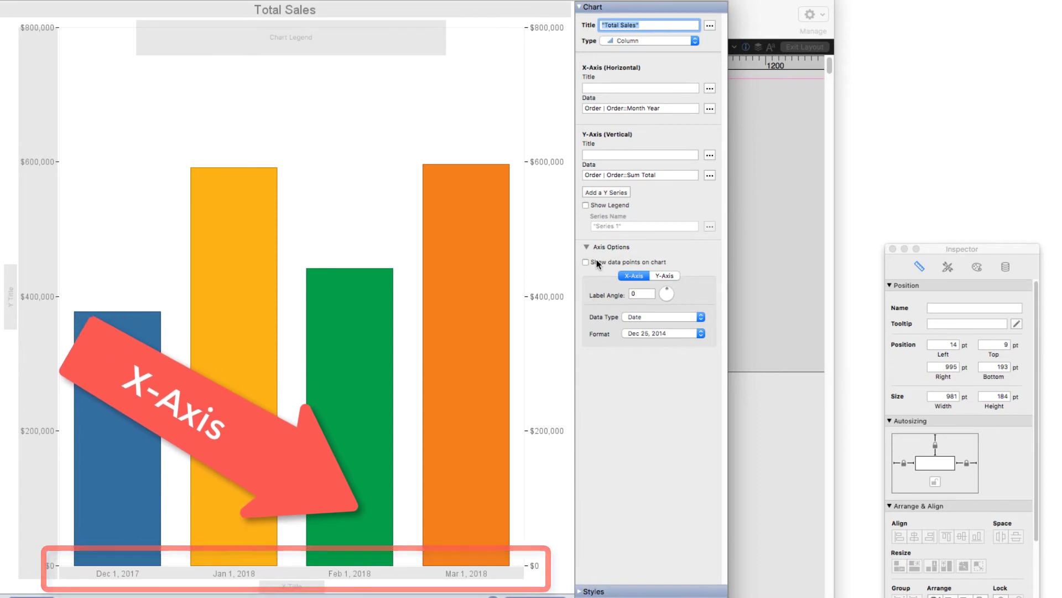
{"action": "left_click", "coordinate": [598, 264]}
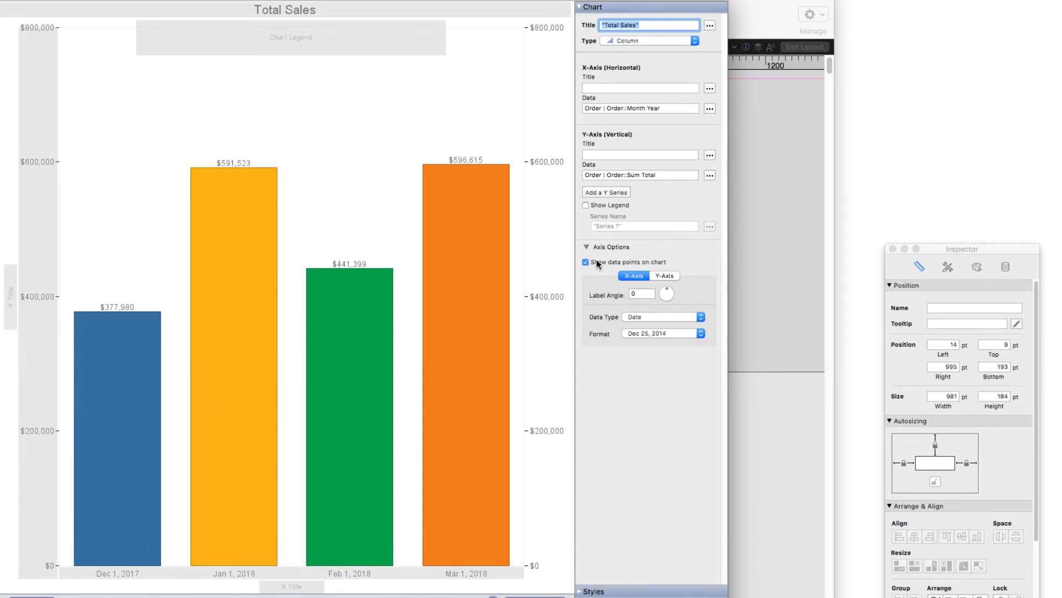
{"action": "left_click", "coordinate": [589, 265]}
{"action": "left_click", "coordinate": [586, 263]}
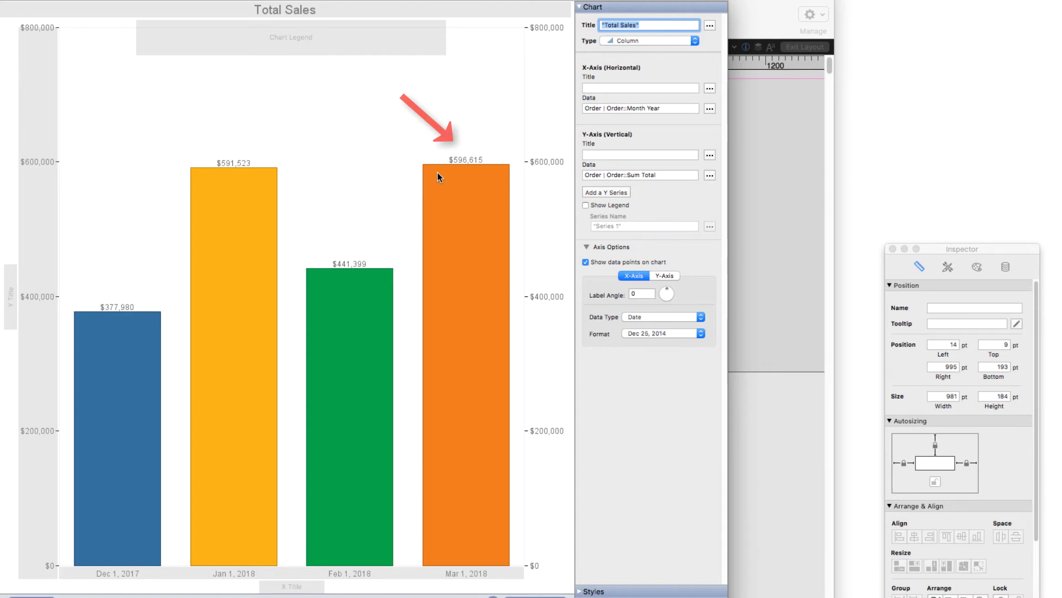
Compare the Y-axis with a Logarithmic scale and with major ticks off, restoring the Linear scale and the major ticks.
{"action": "left_click", "coordinate": [669, 275]}
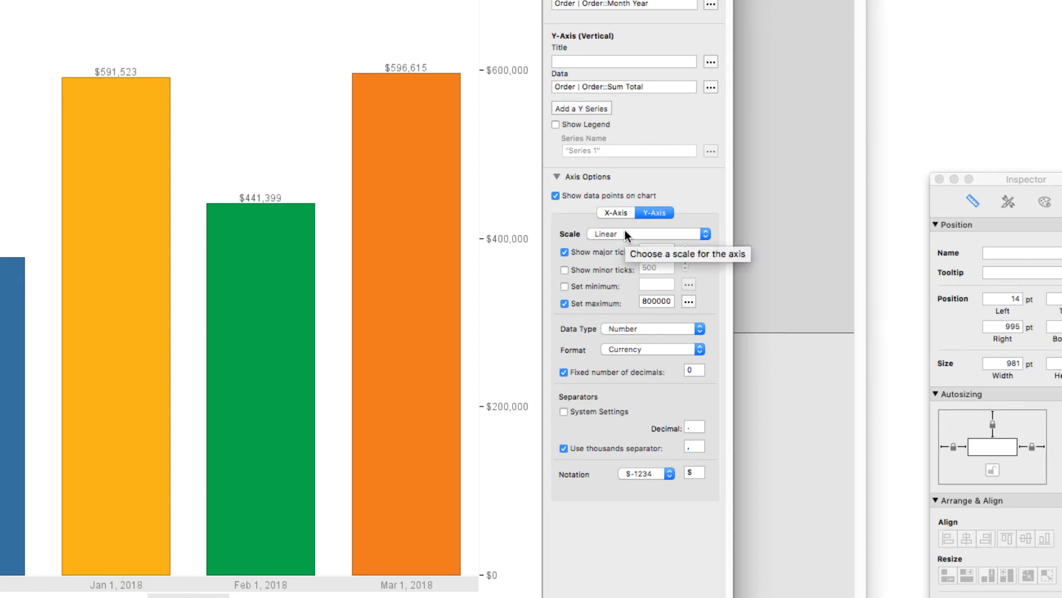
{"action": "left_click", "coordinate": [625, 234]}
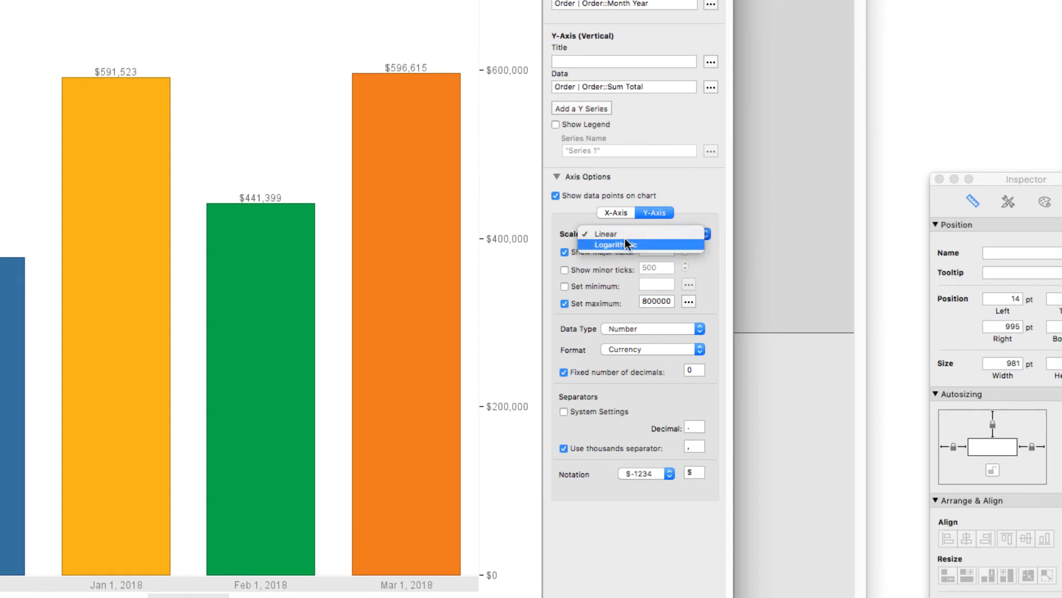
{"action": "left_click", "coordinate": [626, 244]}
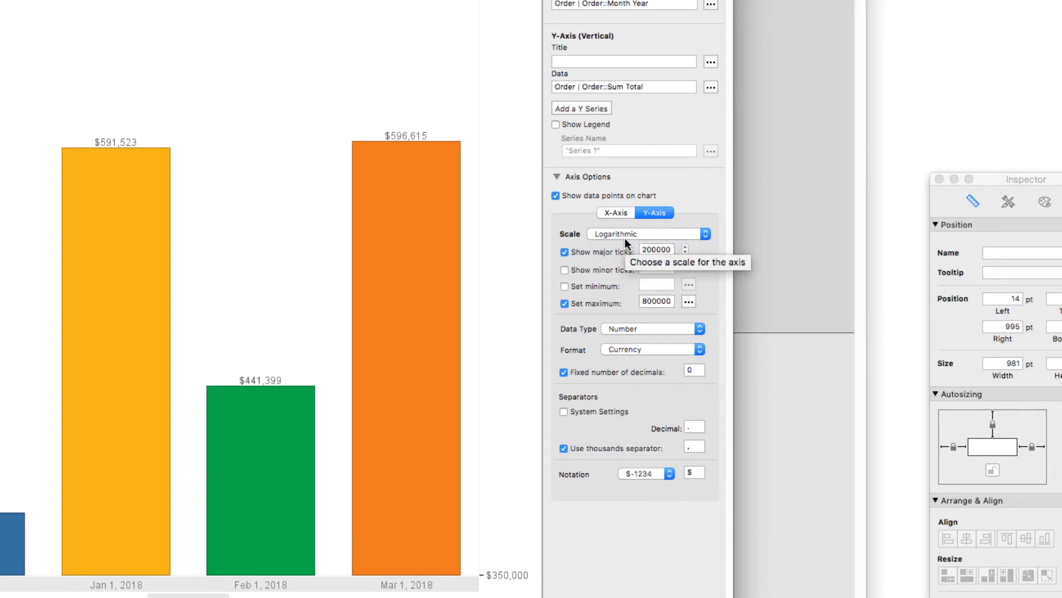
{"action": "left_click", "coordinate": [623, 235]}
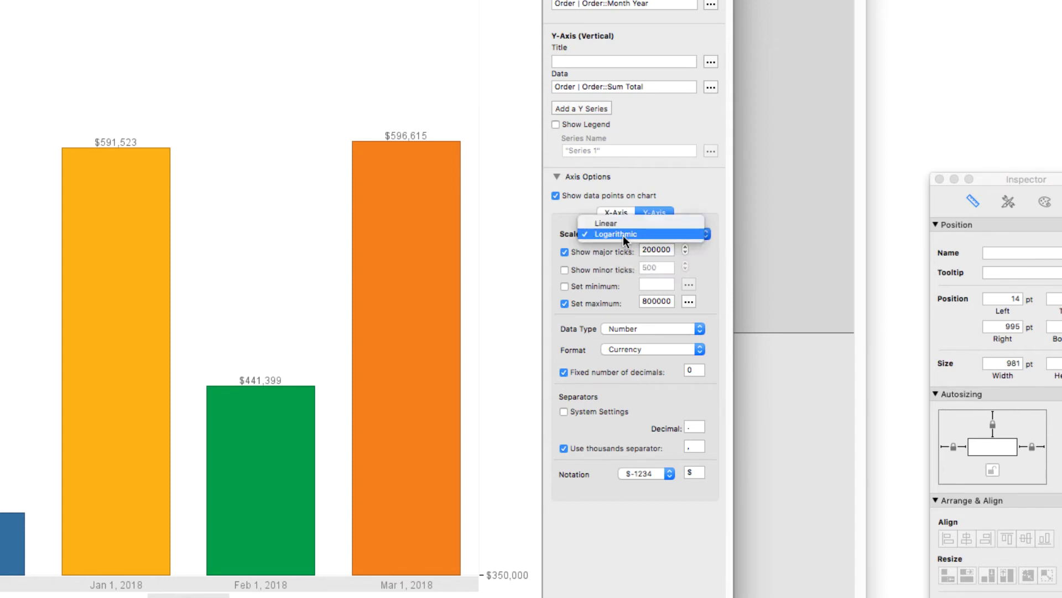
{"action": "left_click", "coordinate": [623, 218]}
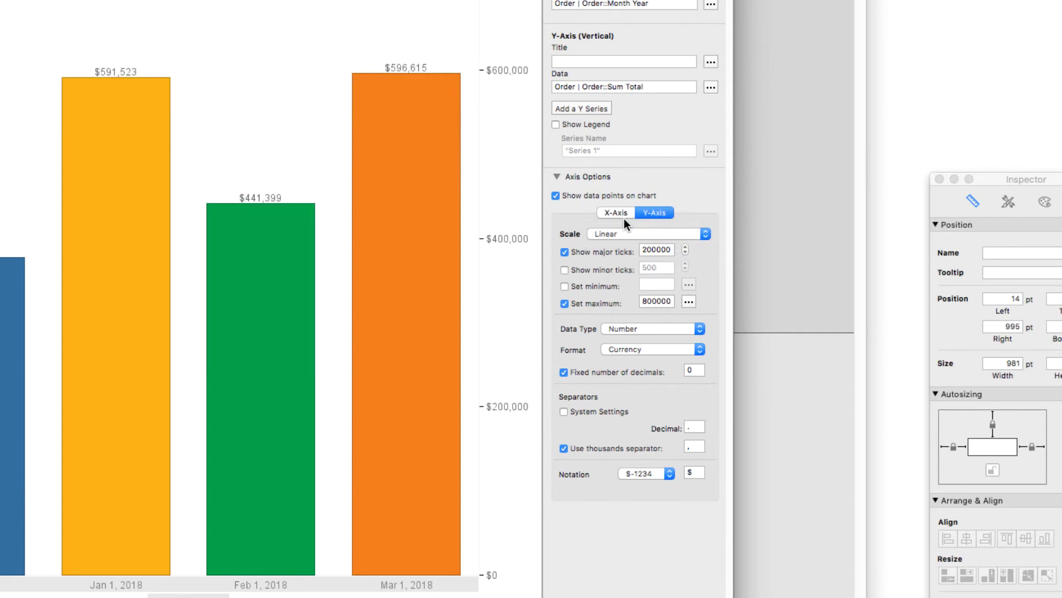
{"action": "left_click", "coordinate": [582, 254]}
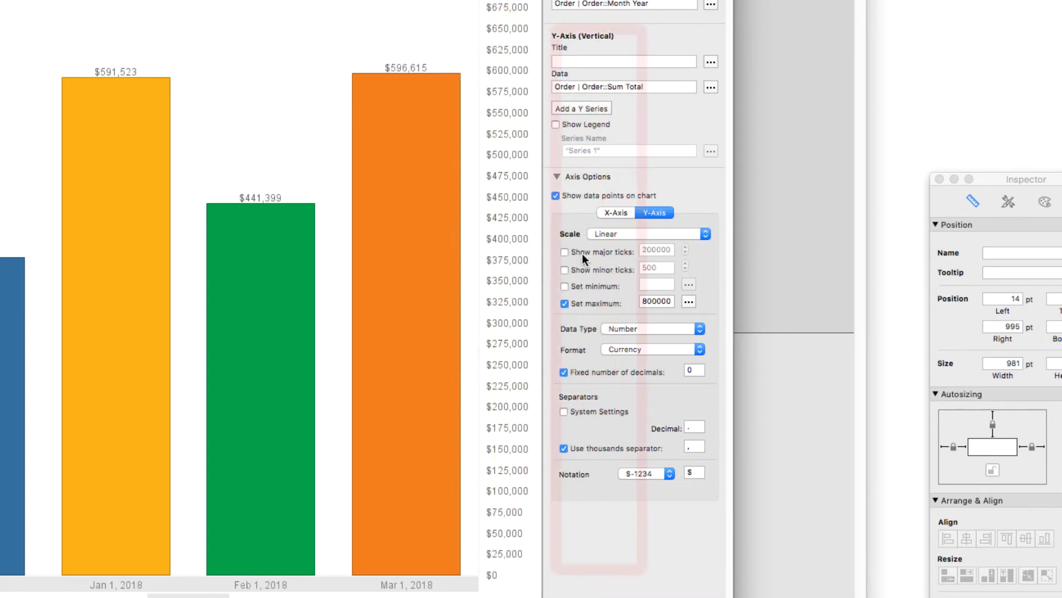
{"action": "left_click", "coordinate": [582, 254]}
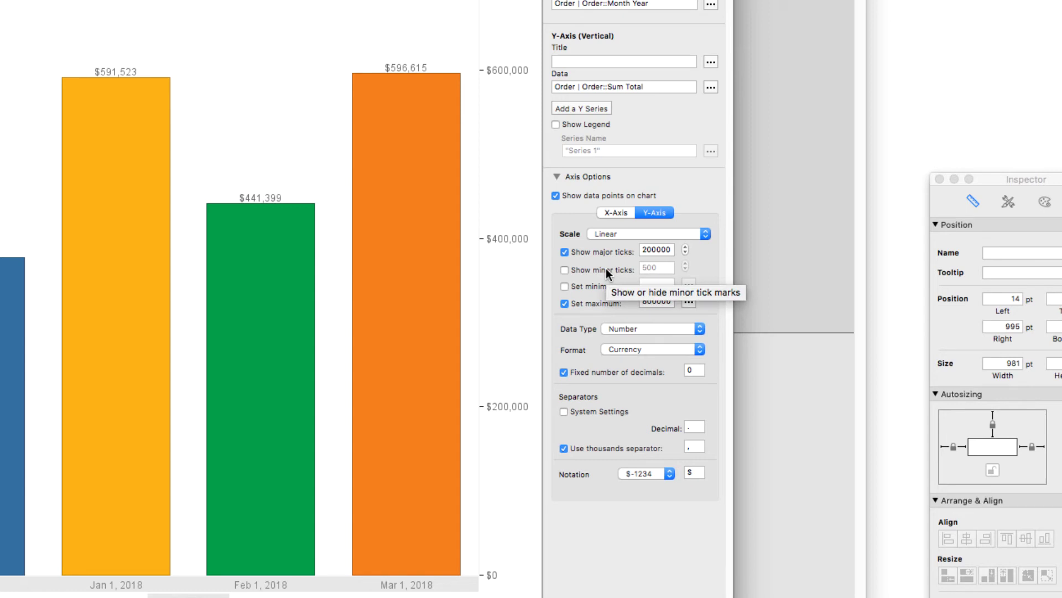
Review the Y-axis data types and number formats, keeping Number as the data type and Currency as the format.
{"action": "left_click", "coordinate": [633, 331]}
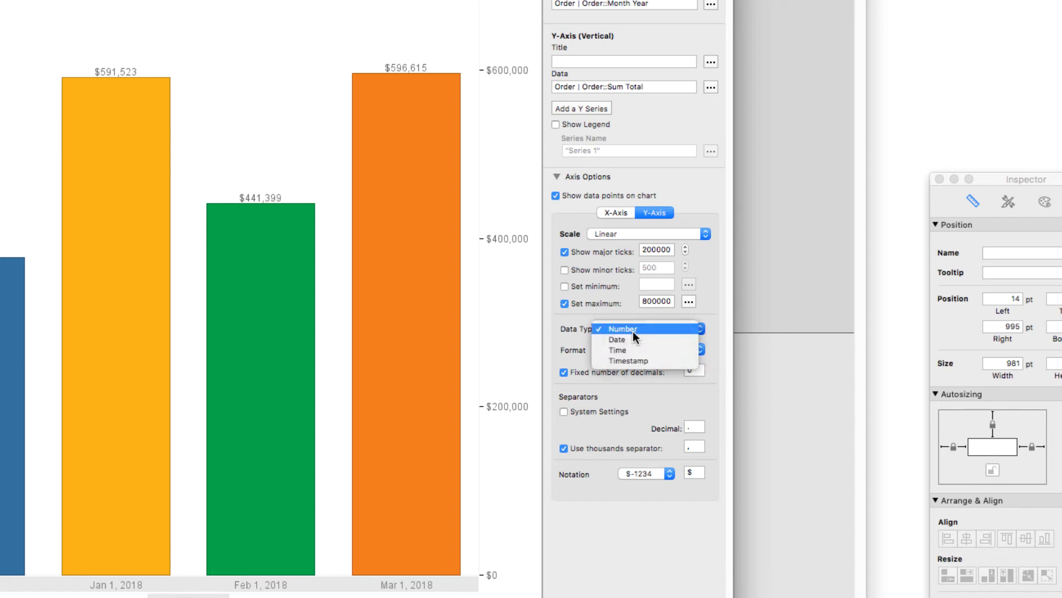
{"action": "left_click", "coordinate": [633, 331]}
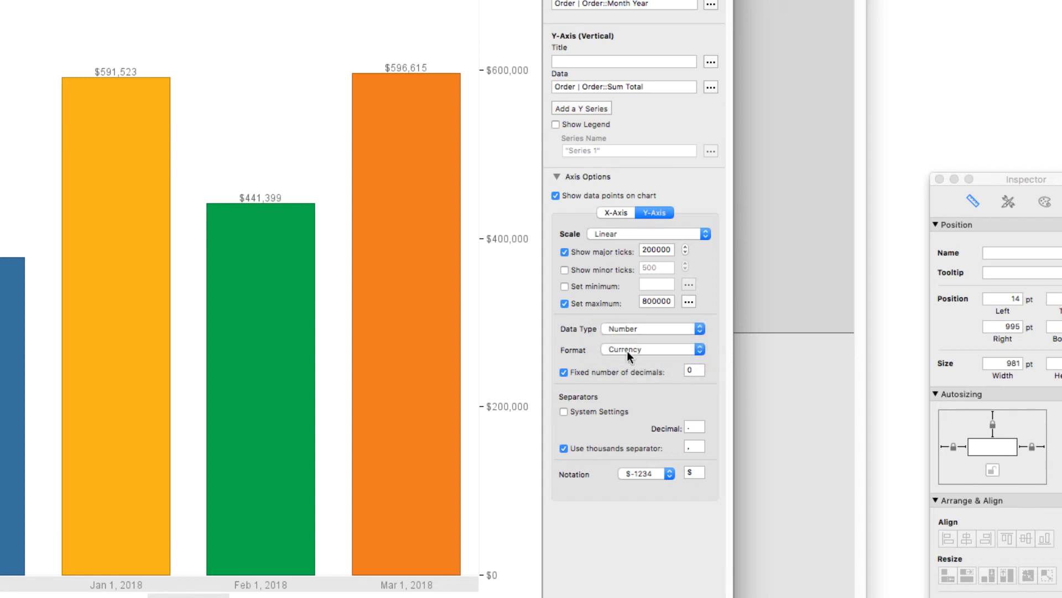
{"action": "left_click", "coordinate": [629, 351]}
{"action": "left_click", "coordinate": [629, 351]}
{"action": "left_click", "coordinate": [623, 351]}
{"action": "left_click", "coordinate": [623, 351]}
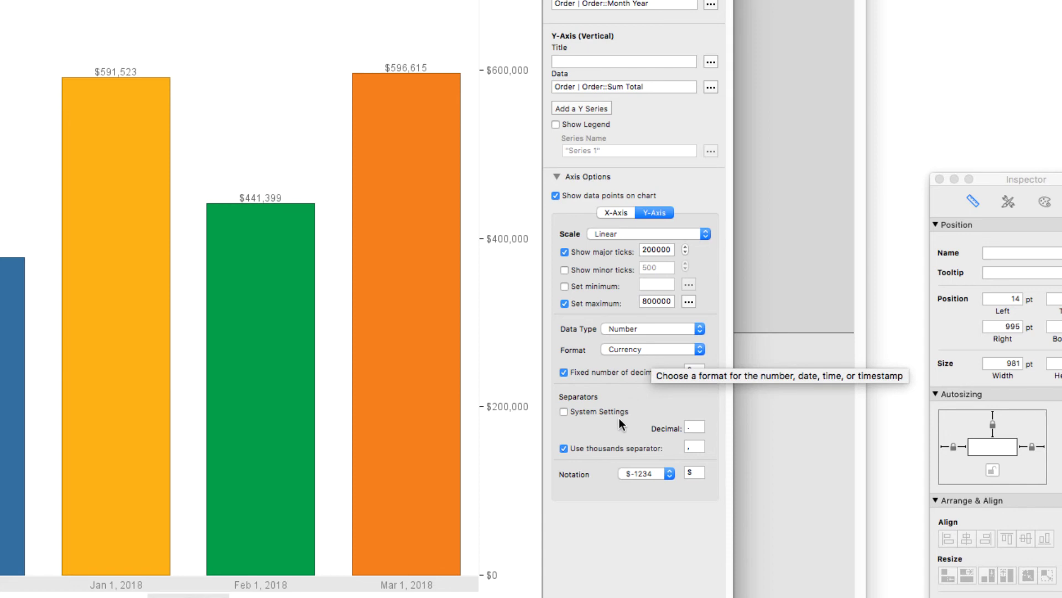
Try the Y-axis currency notation as None, and set it back to $-1234.
{"action": "left_click", "coordinate": [641, 474]}
{"action": "left_click", "coordinate": [644, 460]}
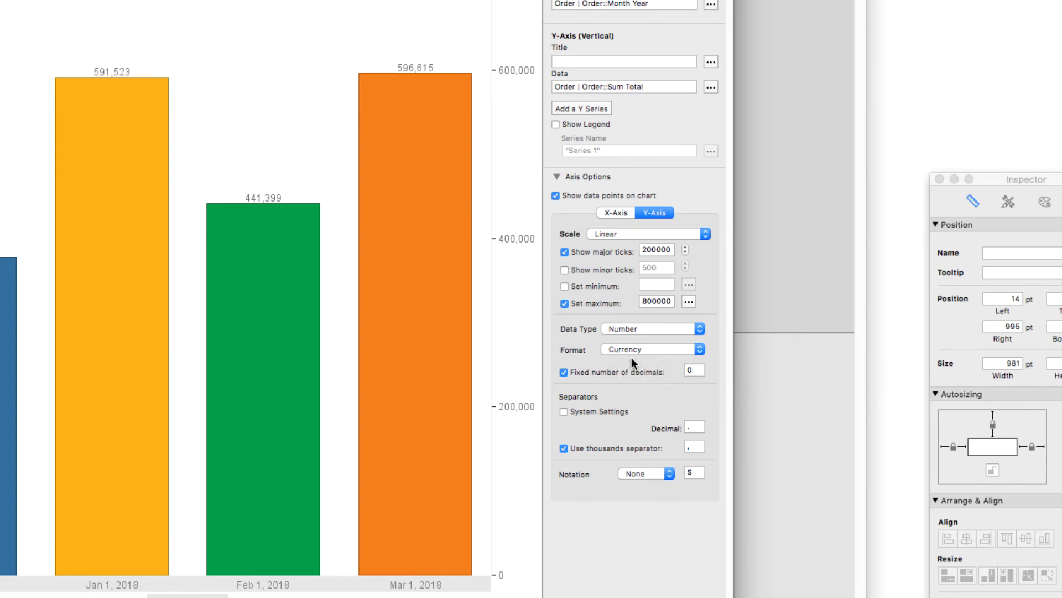
{"action": "left_click", "coordinate": [647, 475]}
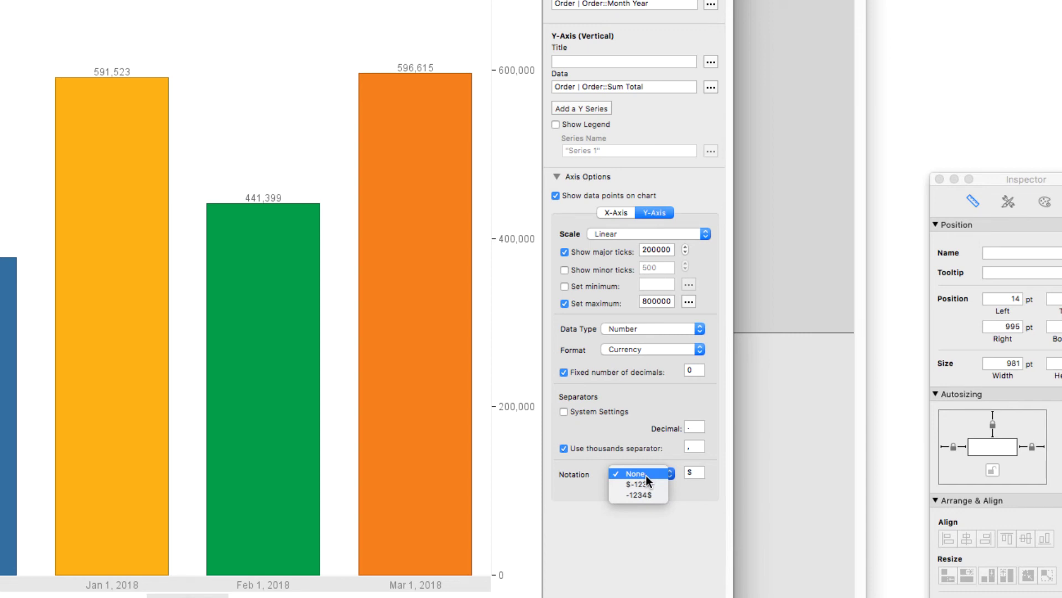
{"action": "left_click", "coordinate": [639, 484]}
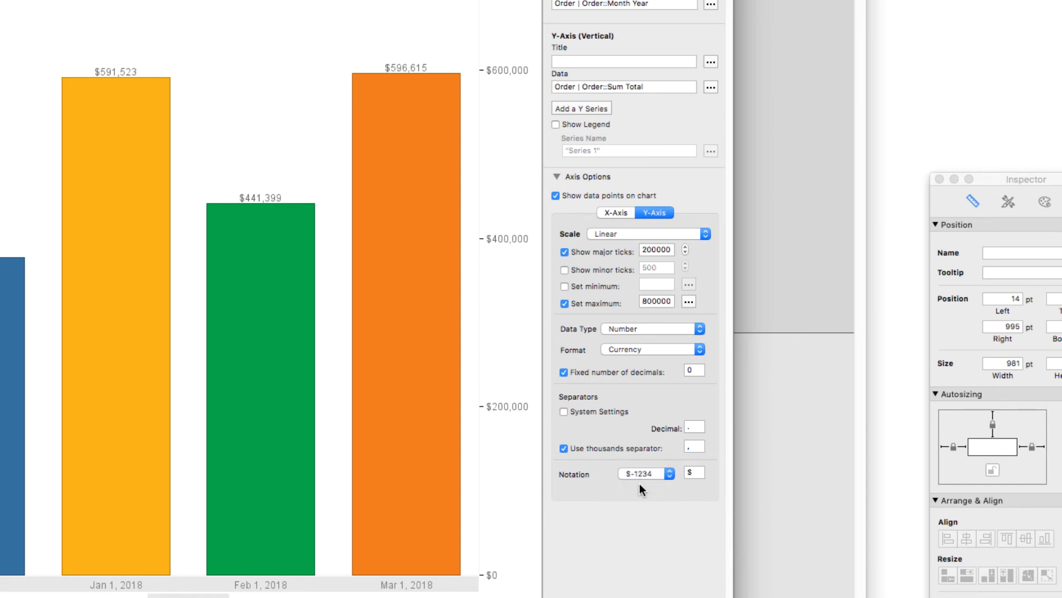
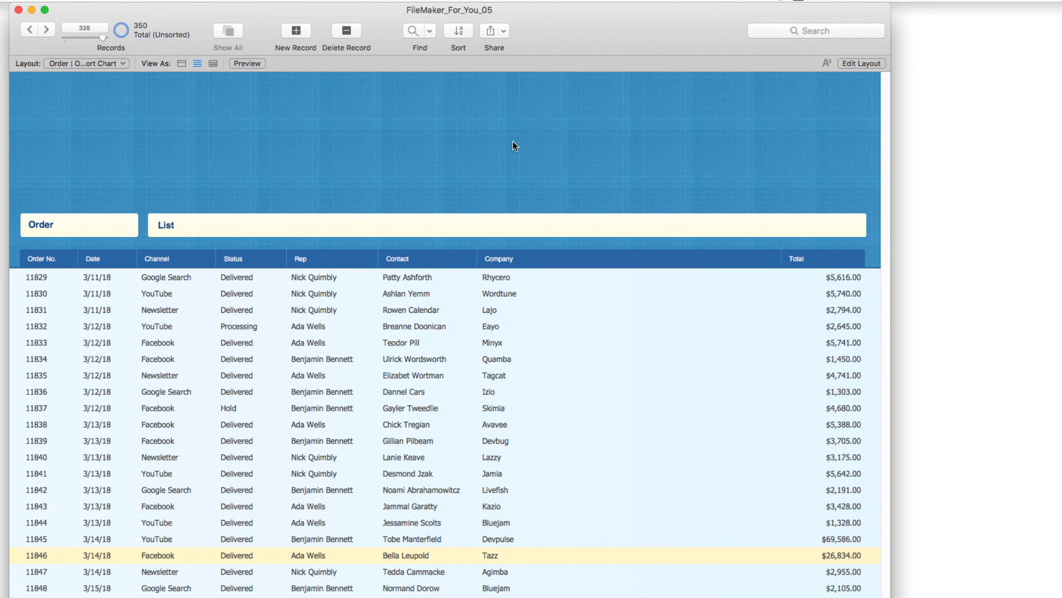
Inspect the Total Sales chart's hide condition calculation in Layout mode, keep it as it is, and return to Browse mode.
{"action": "key", "text": "super+l"}
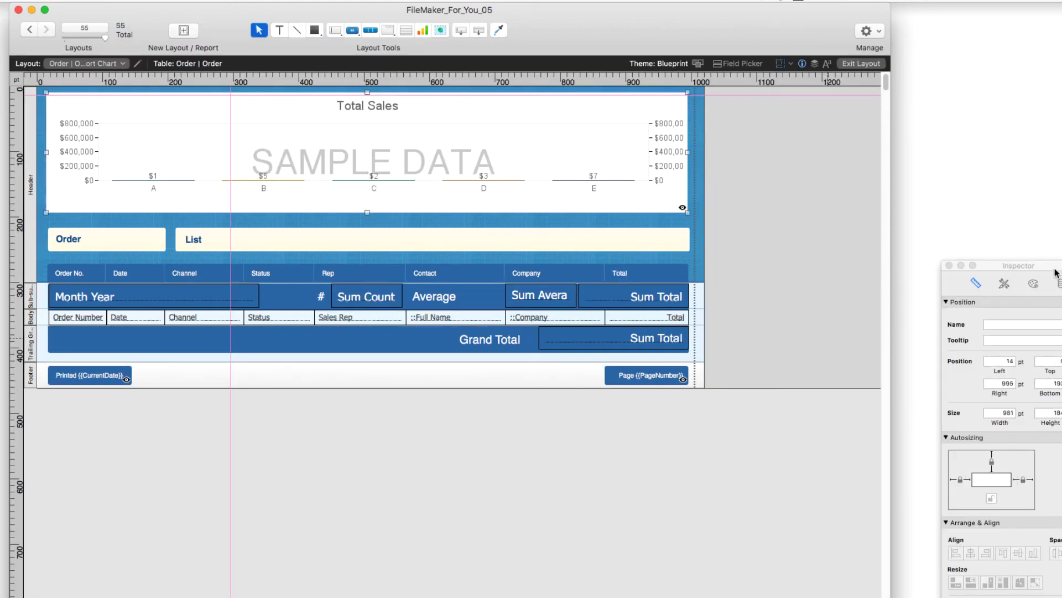
{"action": "left_click_drag", "start_coordinate": [995, 265], "coordinate": [602, 184]}
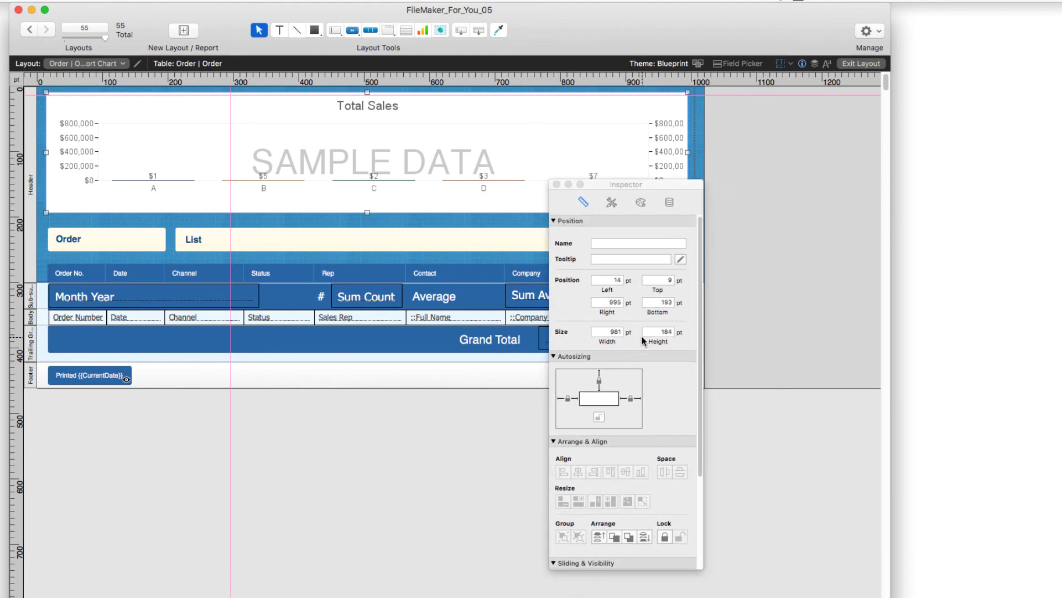
{"action": "left_click", "coordinate": [666, 201]}
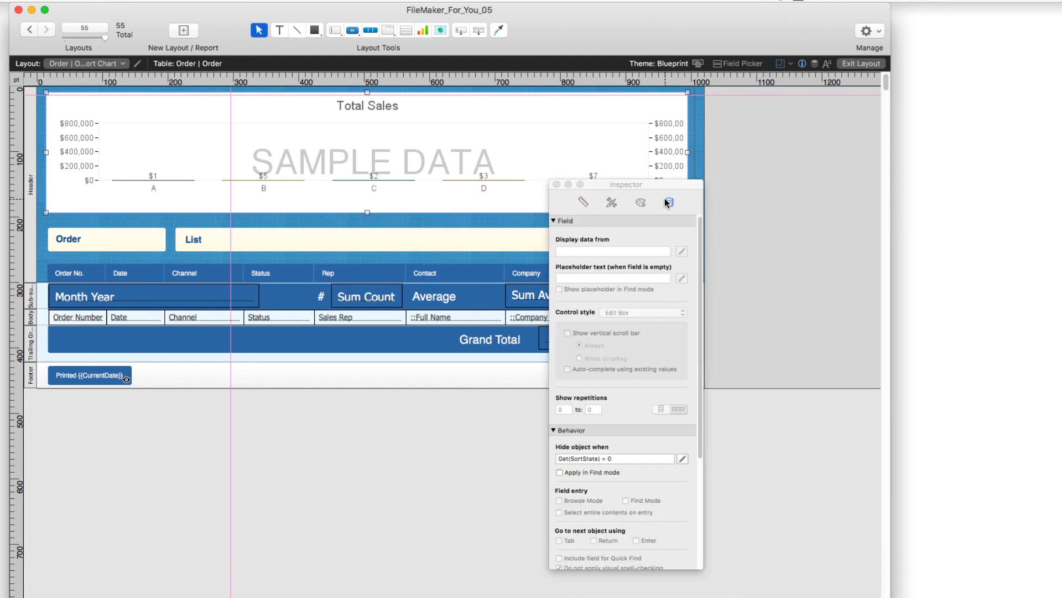
{"action": "left_click", "coordinate": [682, 459]}
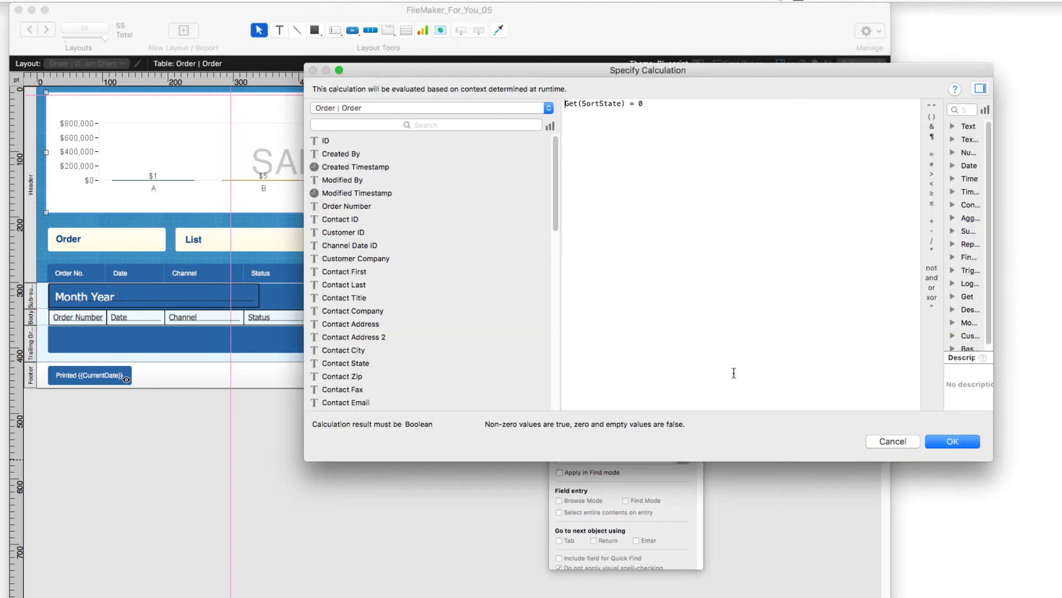
{"action": "left_click", "coordinate": [954, 442]}
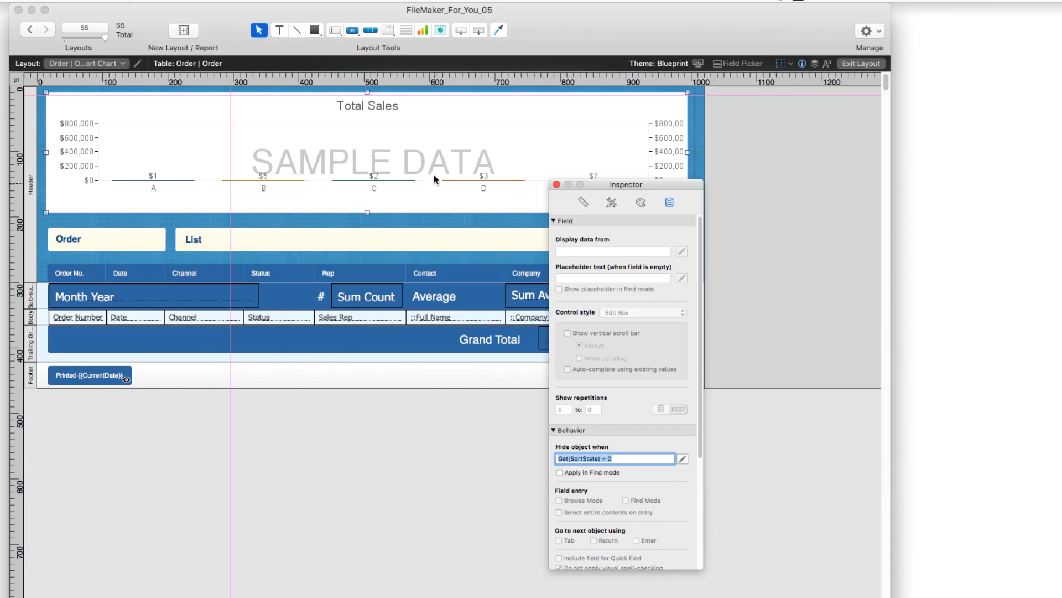
{"action": "left_click", "coordinate": [223, 1]}
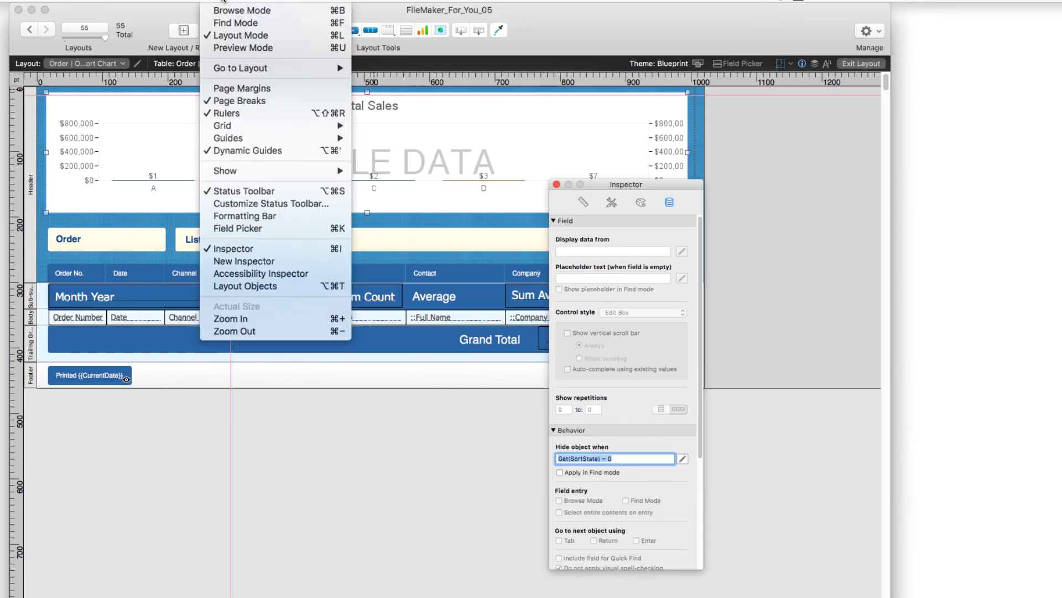
{"action": "left_click", "coordinate": [260, 10]}
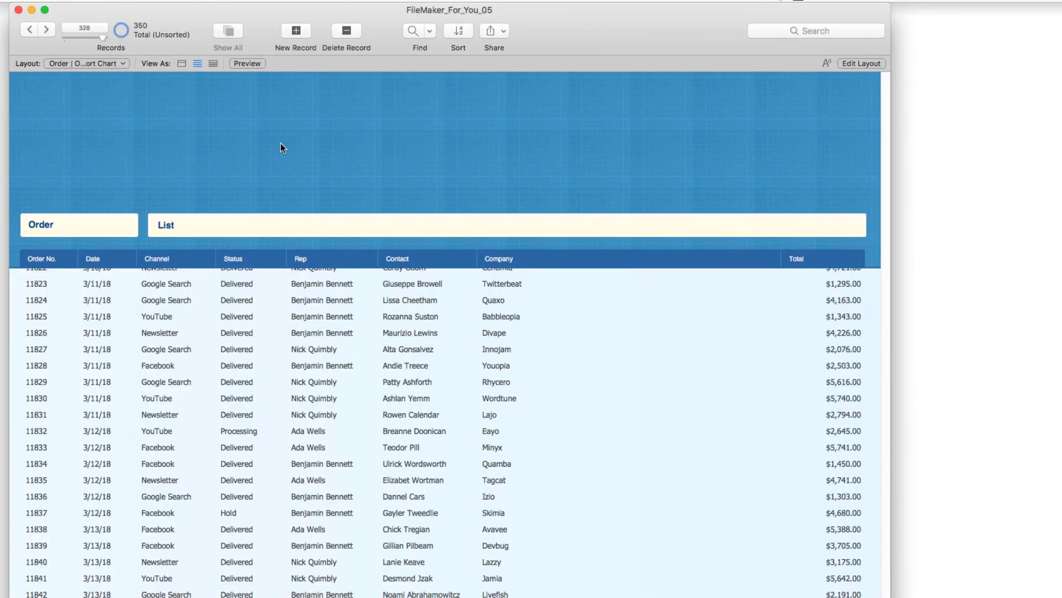
Clear the existing sort order and sort the order records by Date in ascending order.
{"action": "left_click", "coordinate": [459, 32]}
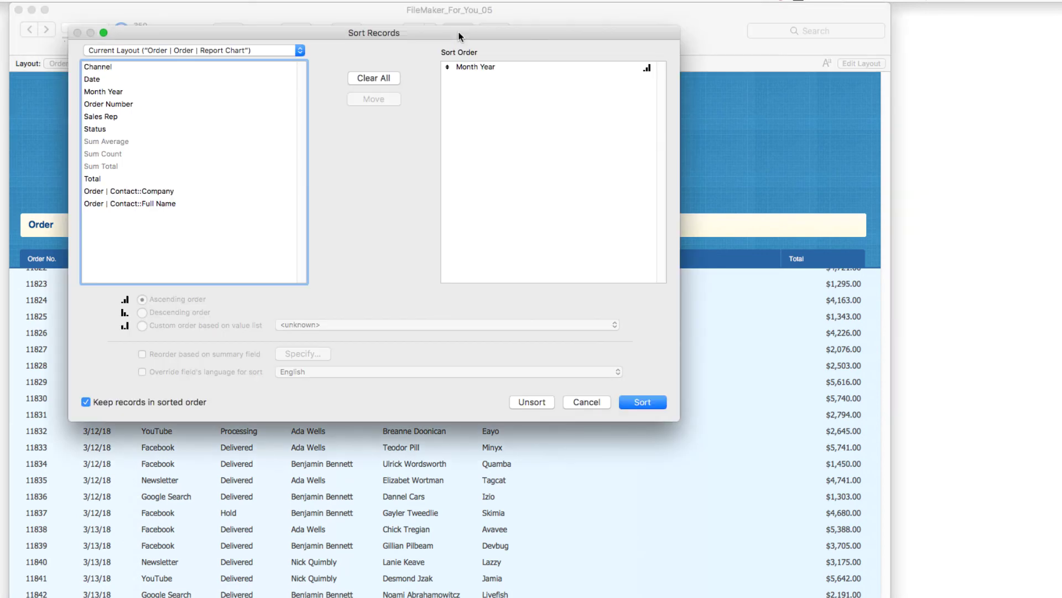
{"action": "left_click", "coordinate": [377, 83]}
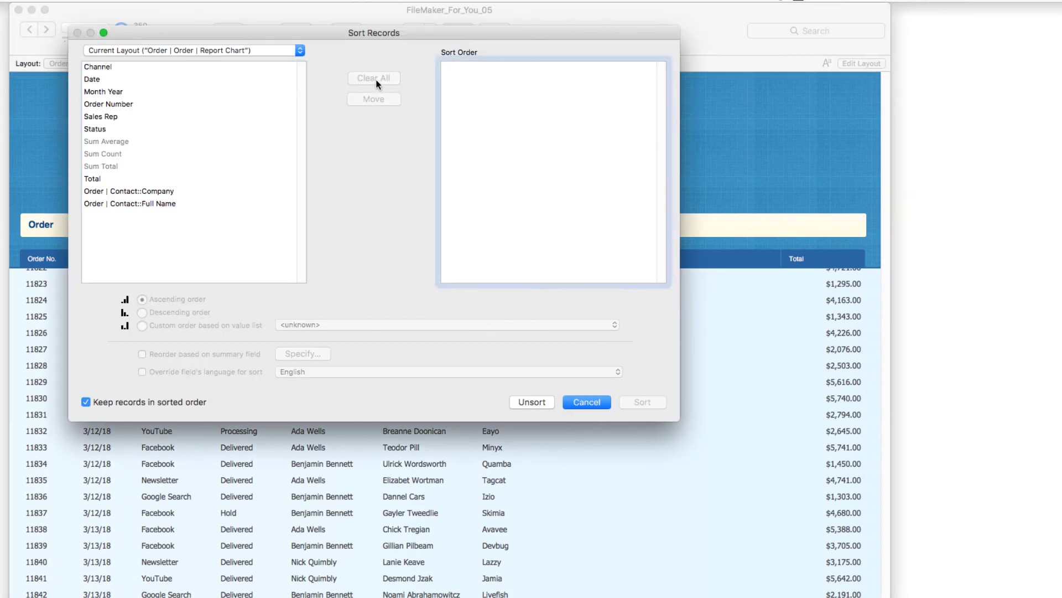
{"action": "left_click", "coordinate": [116, 79]}
{"action": "double_click", "coordinate": [117, 80]}
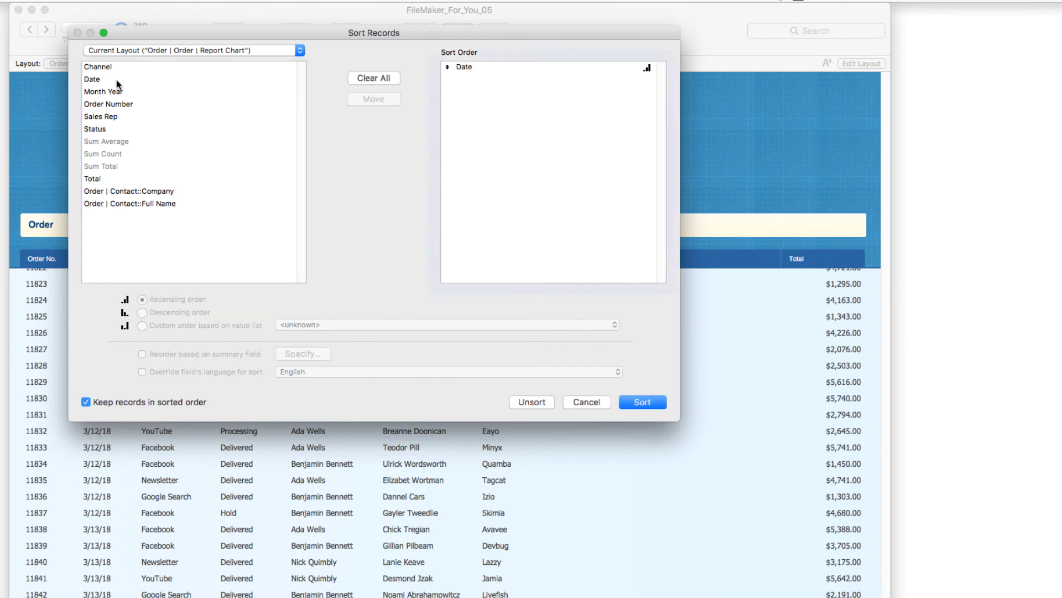
{"action": "left_click", "coordinate": [643, 402]}
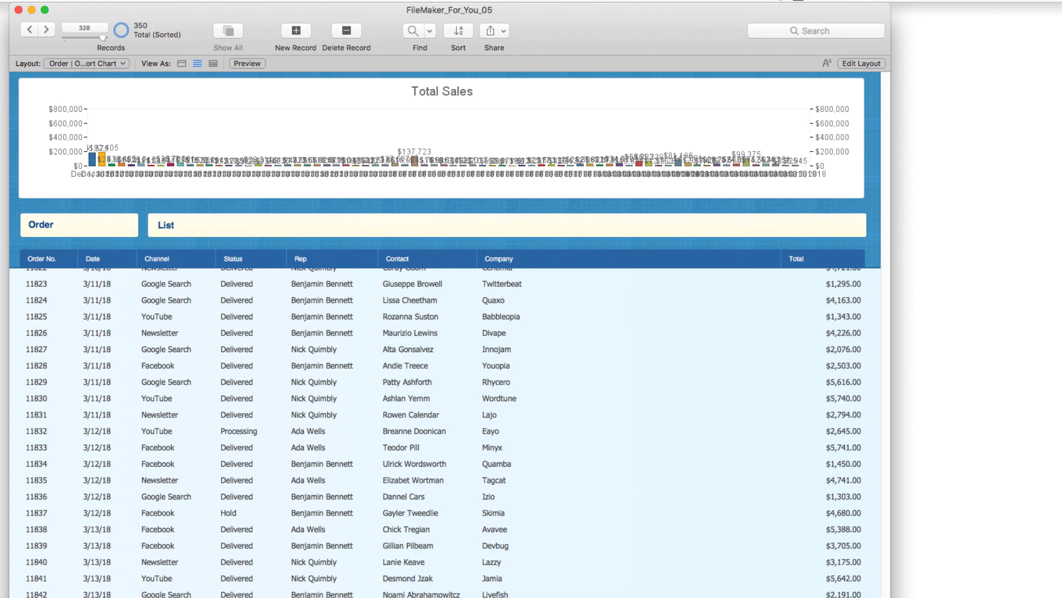
Replace the Date sort with Month Year in ascending order and sort the order records.
{"action": "left_click", "coordinate": [458, 33]}
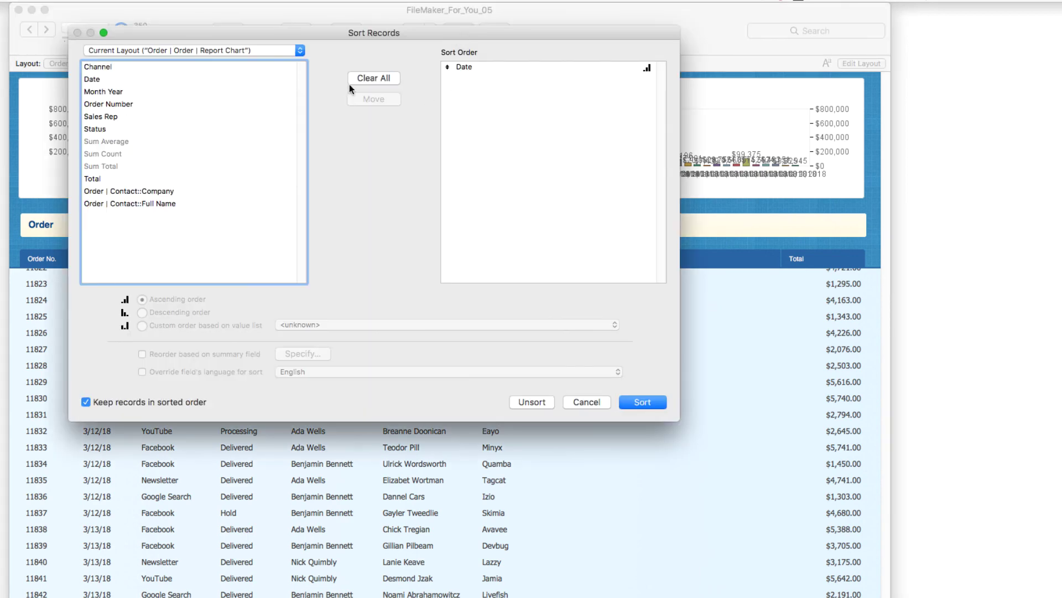
{"action": "left_click", "coordinate": [387, 79]}
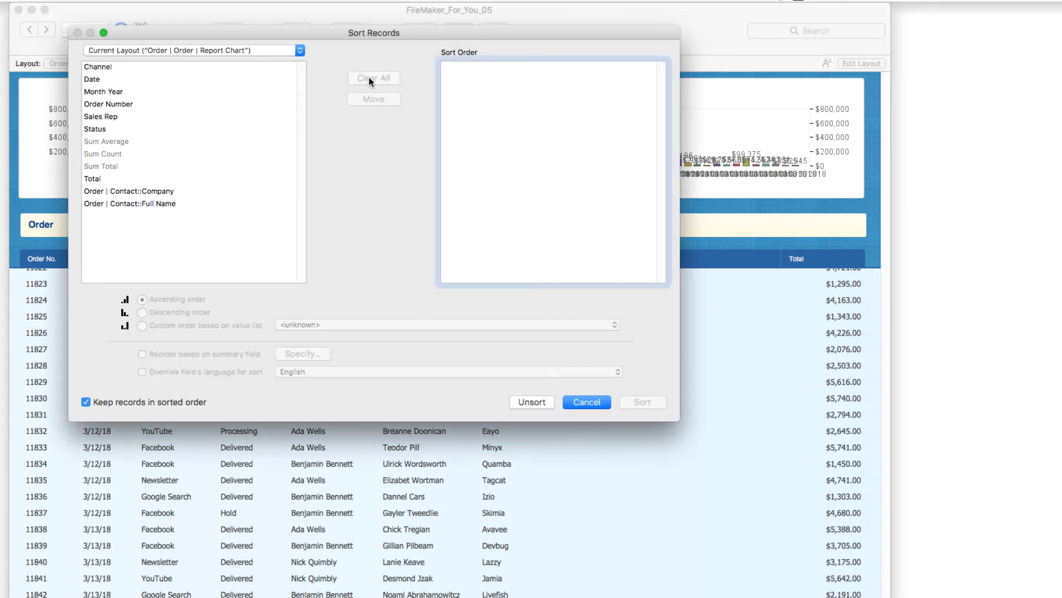
{"action": "double_click", "coordinate": [111, 91]}
{"action": "left_click", "coordinate": [637, 401]}
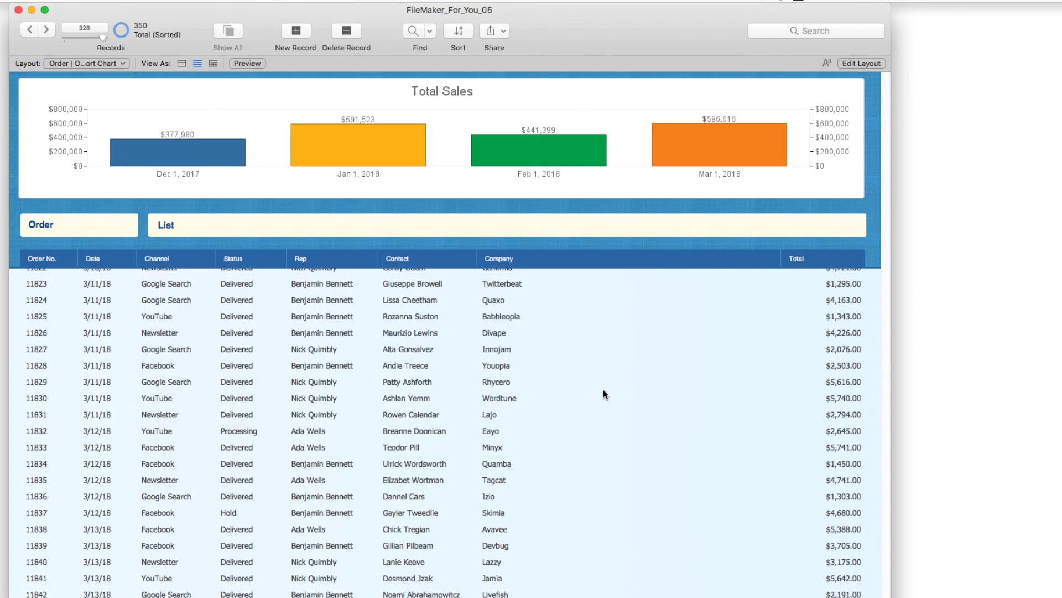